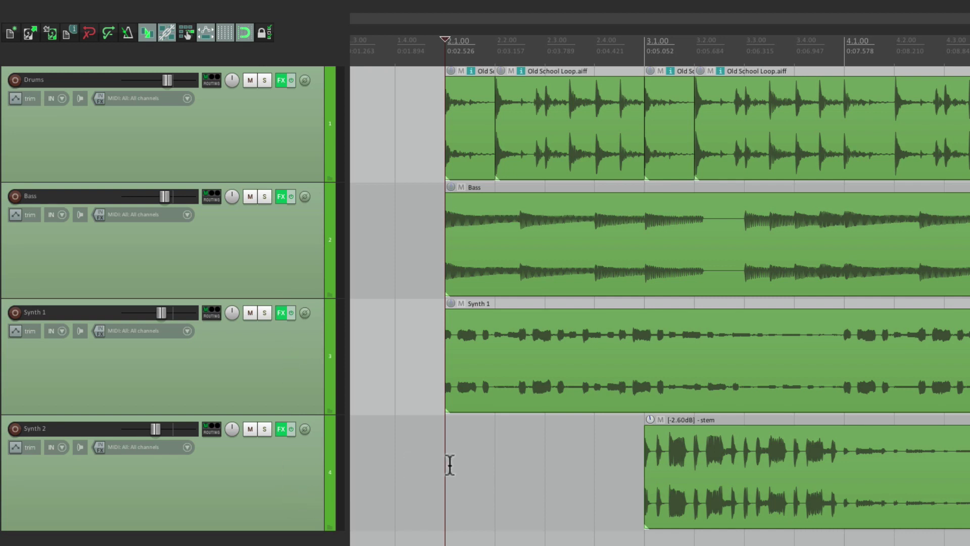
Step: Play the project briefly, then add a Headphone 1 hardware output to the Drums track
key("space")
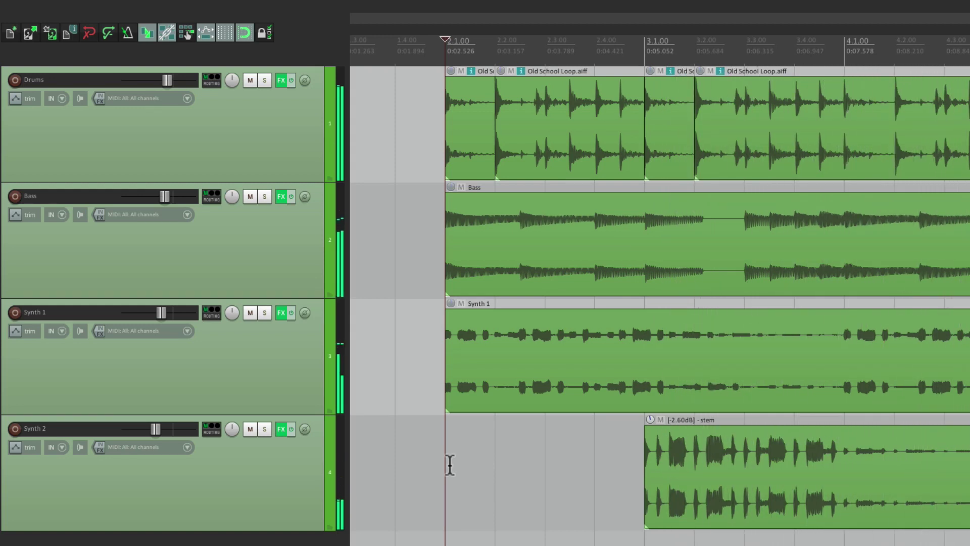
key("space")
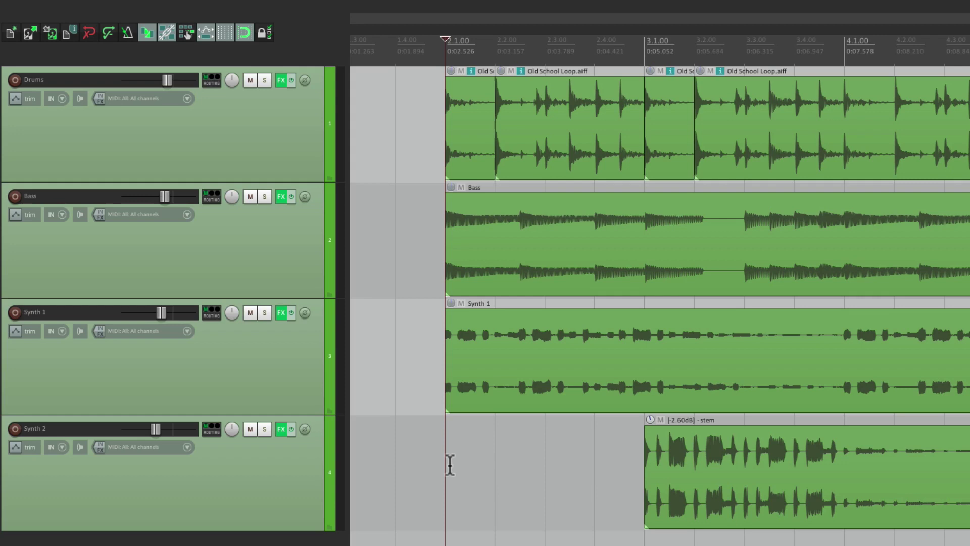
left_click(206, 82)
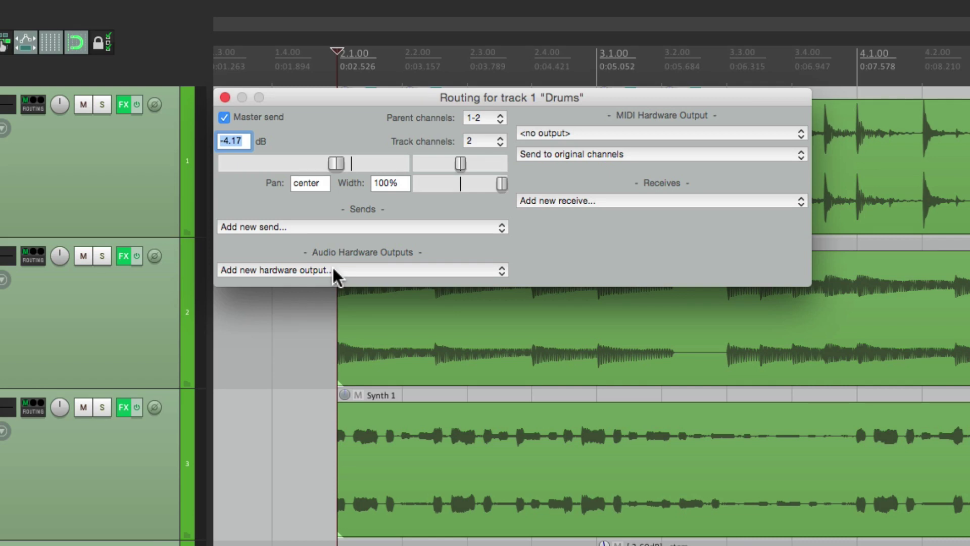
left_click(333, 271)
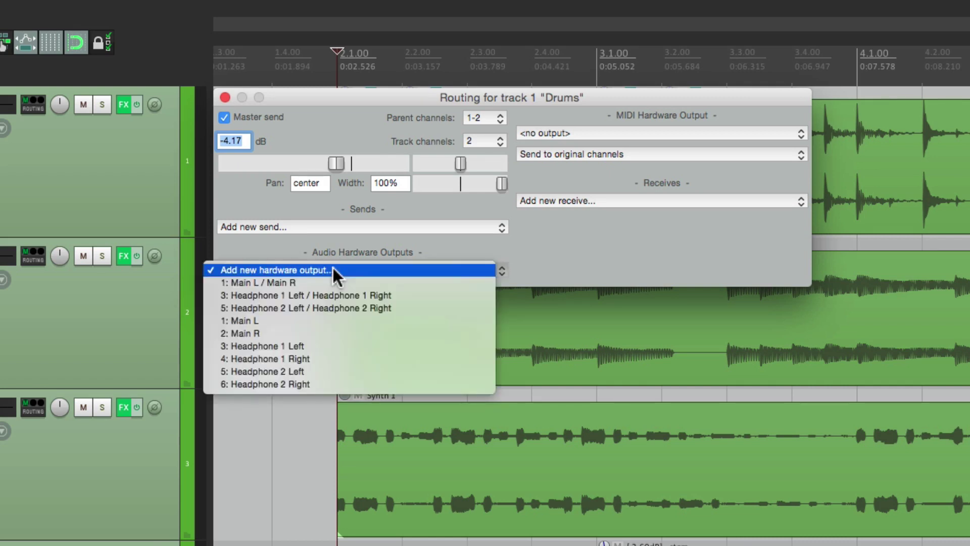
left_click(448, 296)
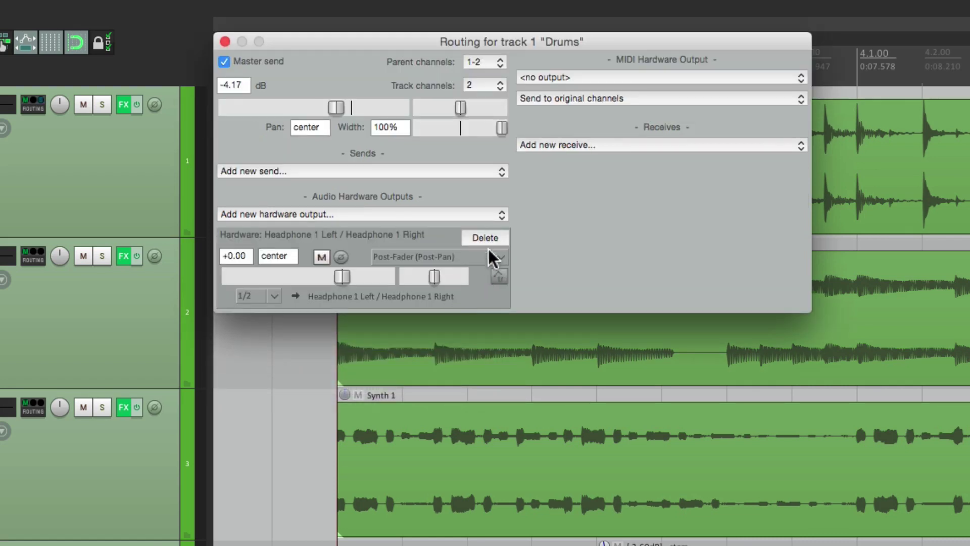
Step: Replace it with a Headphone 2 Left/Right hardware output set to -4.22 dB
left_click(488, 240)
left_click(416, 295)
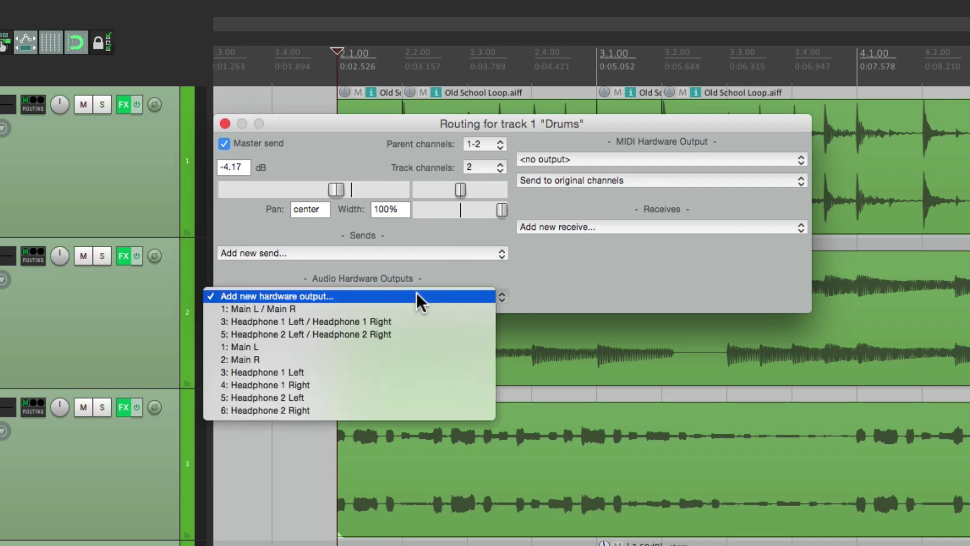
left_click(430, 332)
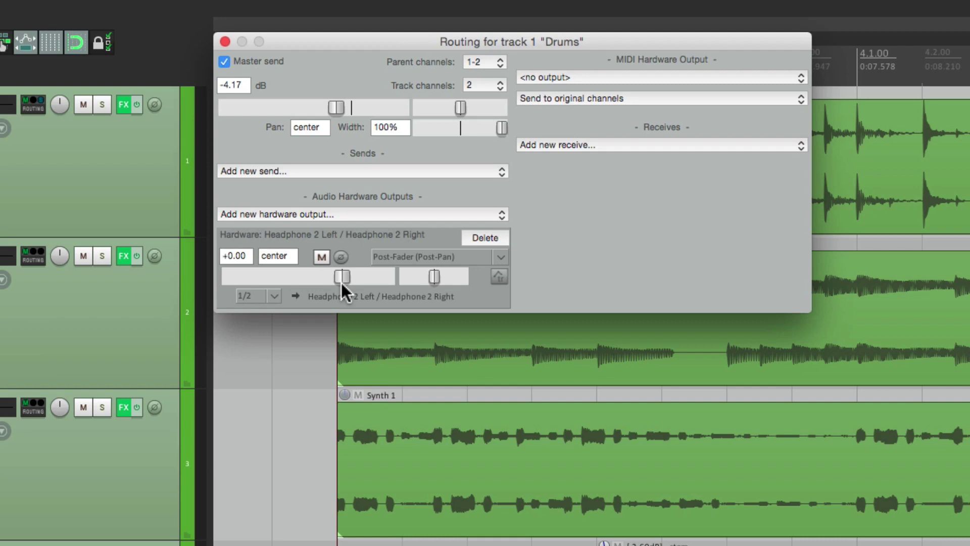
mouse_move(341, 278)
left_mouse_down()
mouse_move(244, 283)
mouse_move(329, 282)
left_mouse_up()
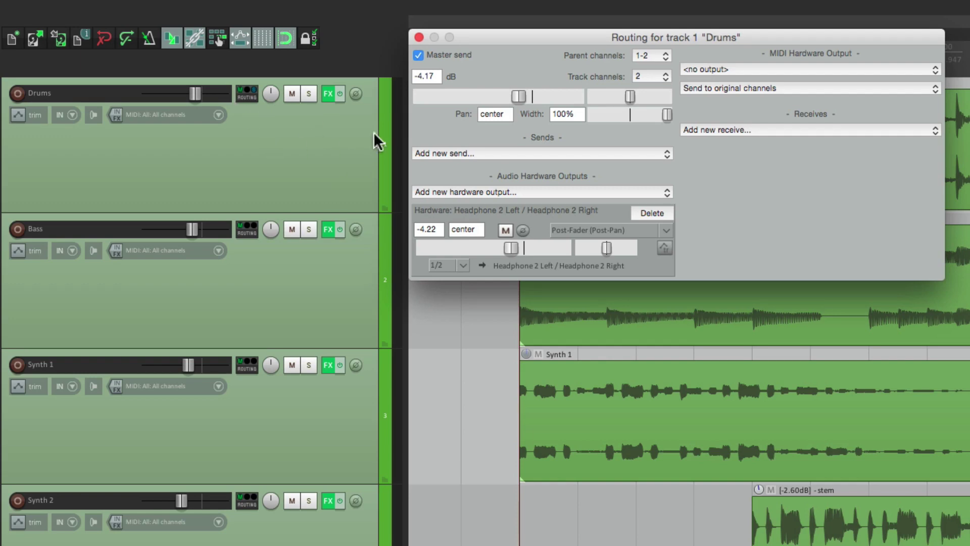
Step: Close the Drums routing window and add two empty tracks below Synth 2
left_click(419, 37)
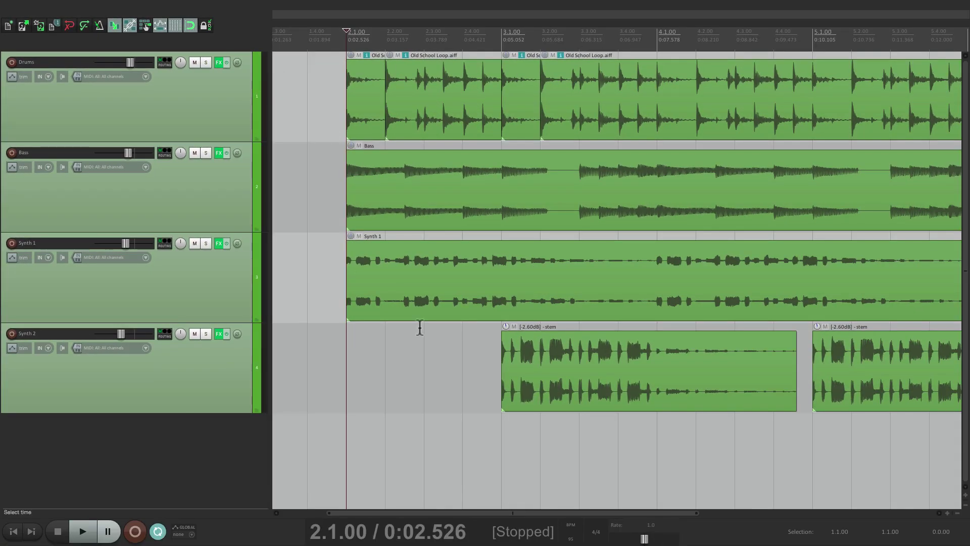
double_click(226, 423)
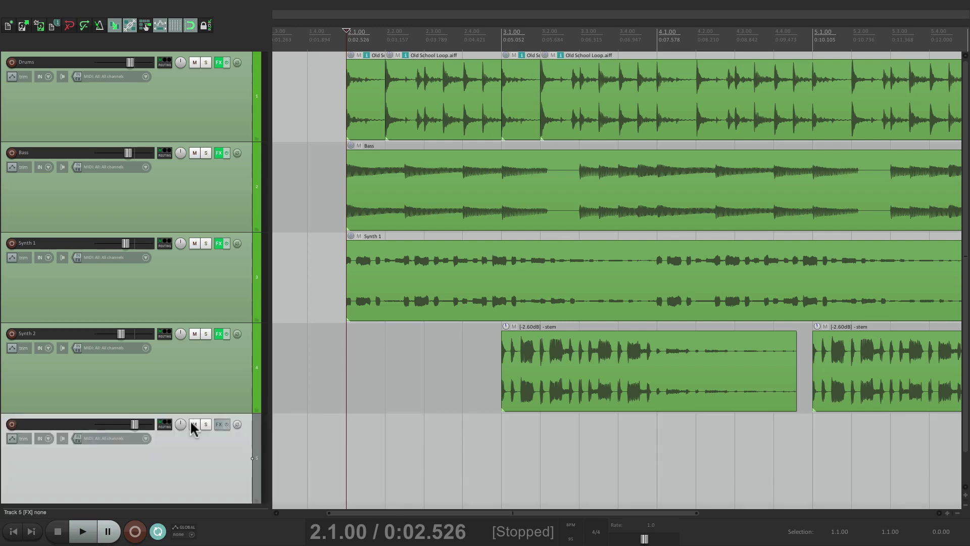
scroll(341, 384, "down", 3)
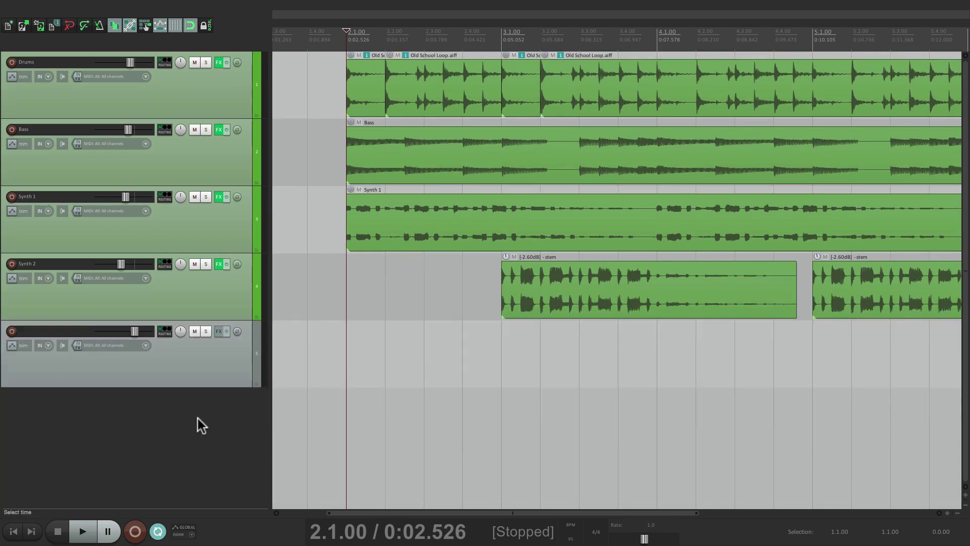
double_click(197, 417)
Step: Name the new tracks 'Headphones 1' and 'Headphones 2', then select Drums through Synth 2
double_click(62, 331)
type("H")
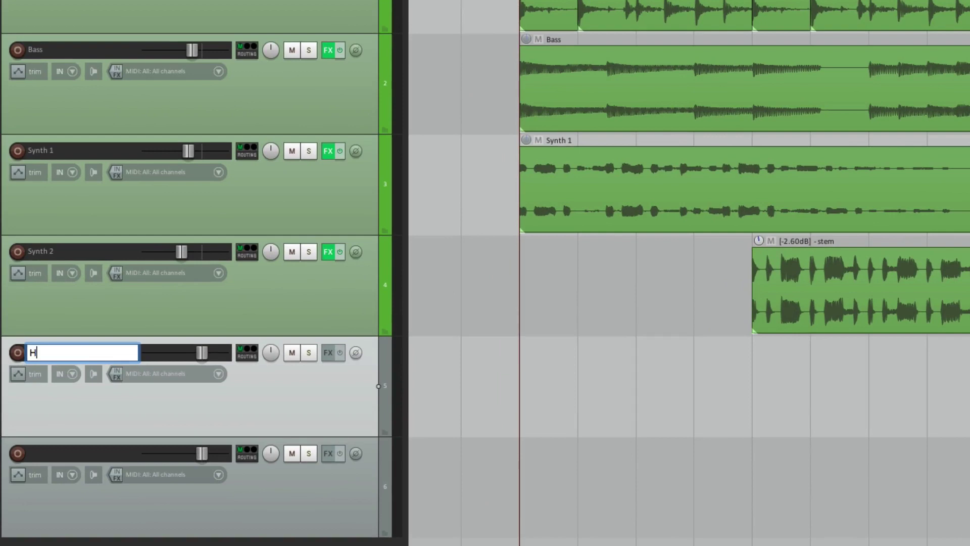
type("eadphones 1")
key("Tab")
type("Headphones 2")
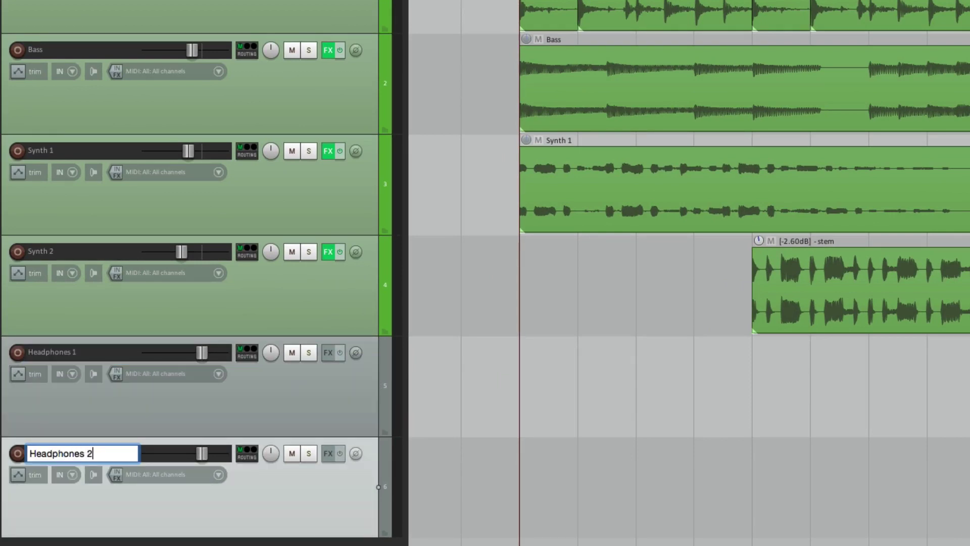
key("Return")
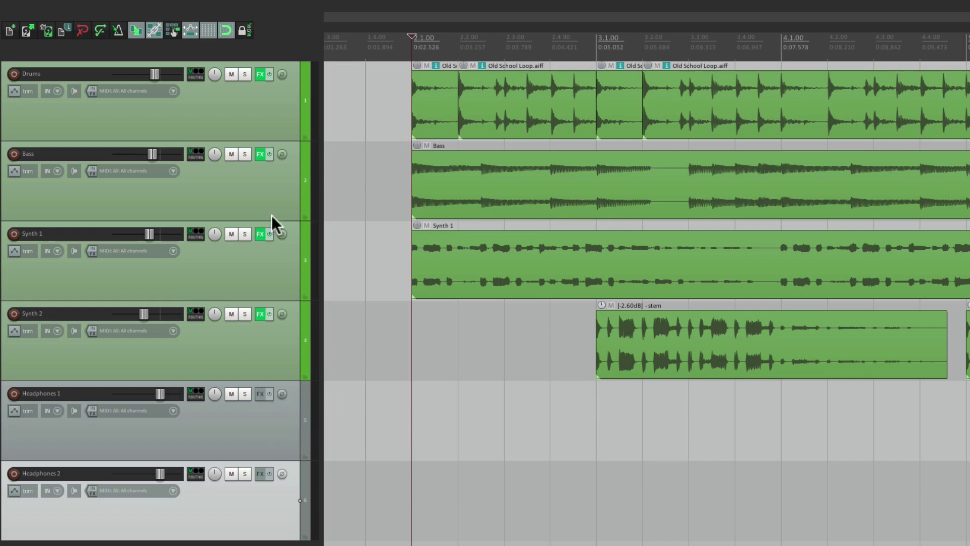
left_click(267, 129)
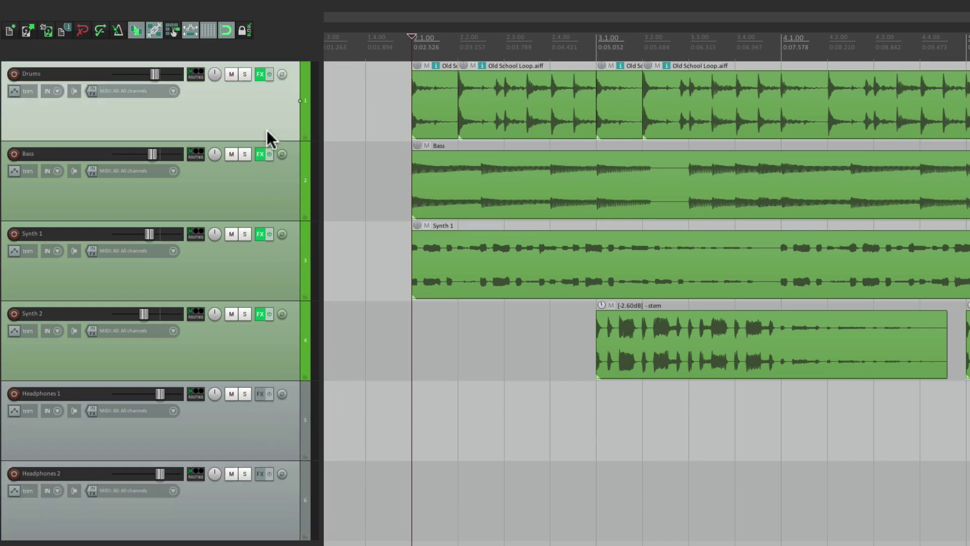
left_click(281, 350, "shift")
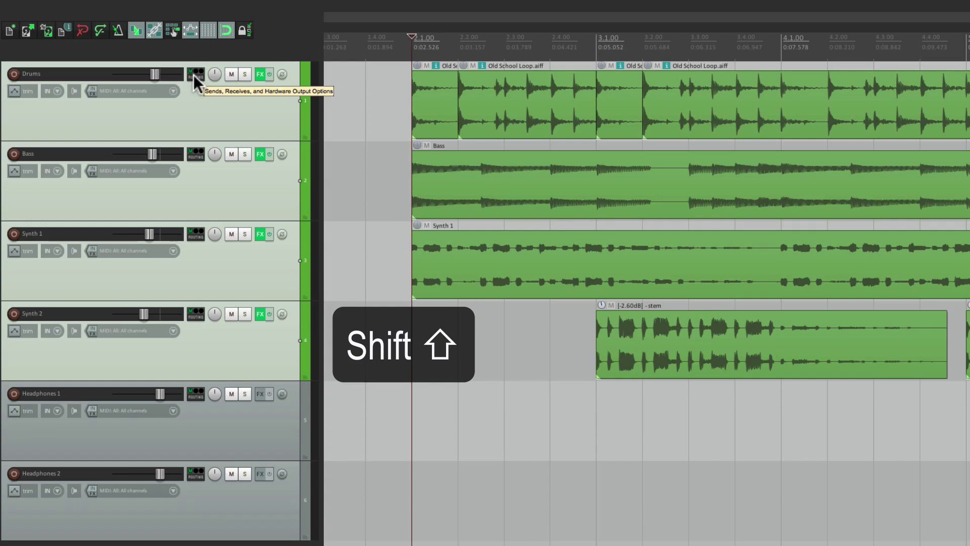
Step: Create sends from the four selected tracks into Headphones 1 and Headphones 2
left_click_drag(193, 75, 222, 433)
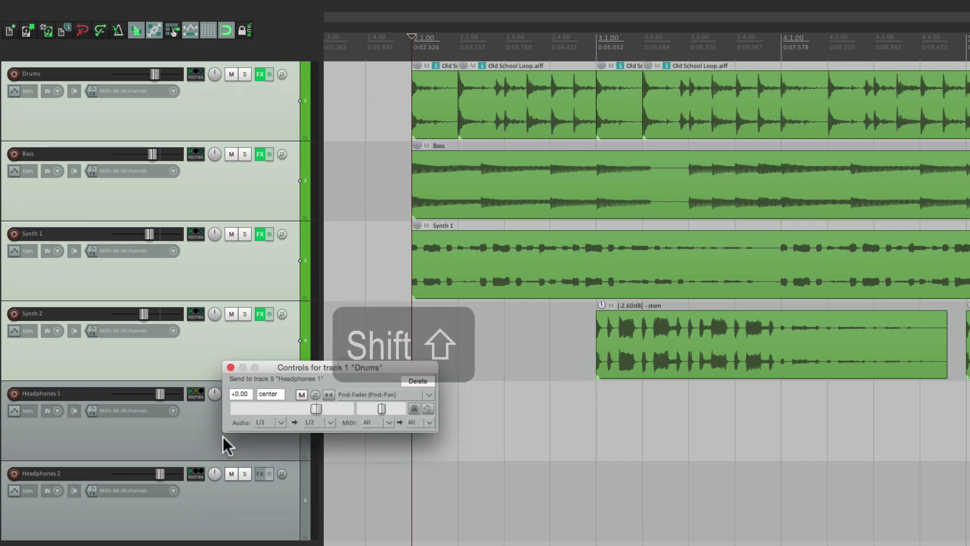
left_click(230, 368)
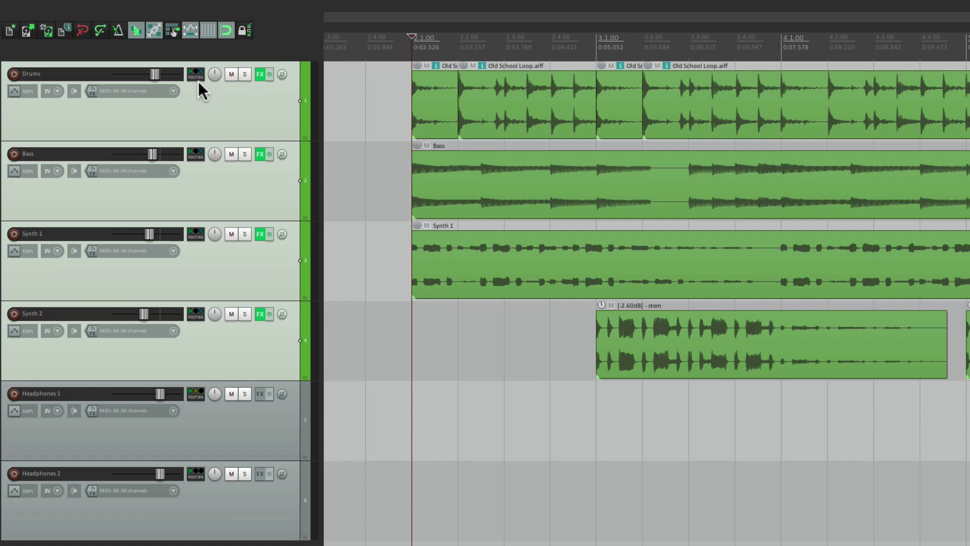
left_click_drag(198, 79, 214, 520)
left_click(221, 453)
Step: Check the receives in the Headphones 1 and Headphones 2 routing windows
left_click(232, 435)
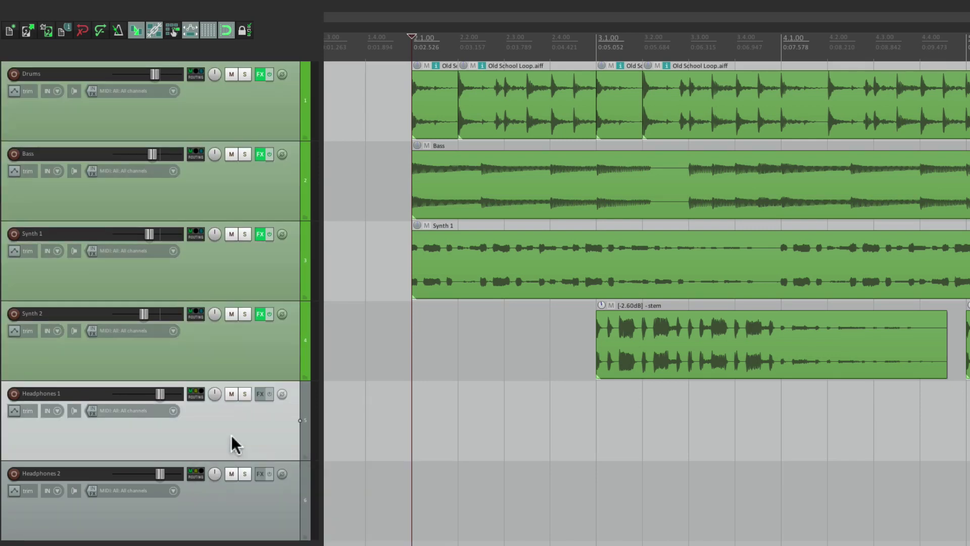
left_click(195, 394)
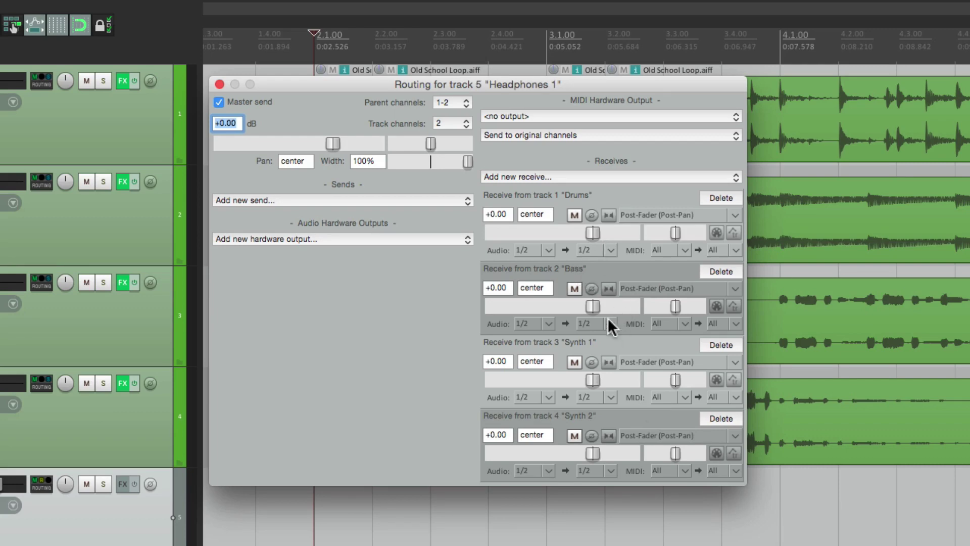
left_click(219, 84)
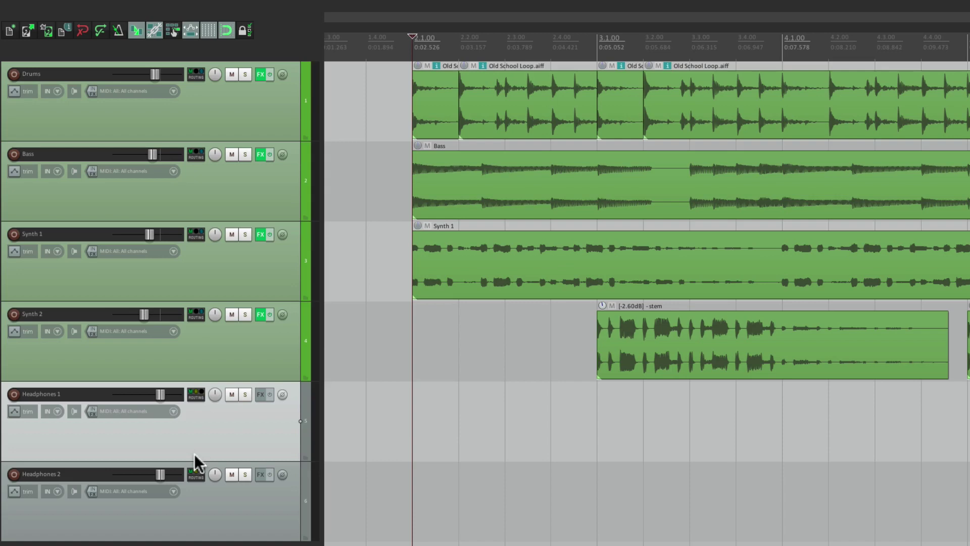
left_click(195, 471)
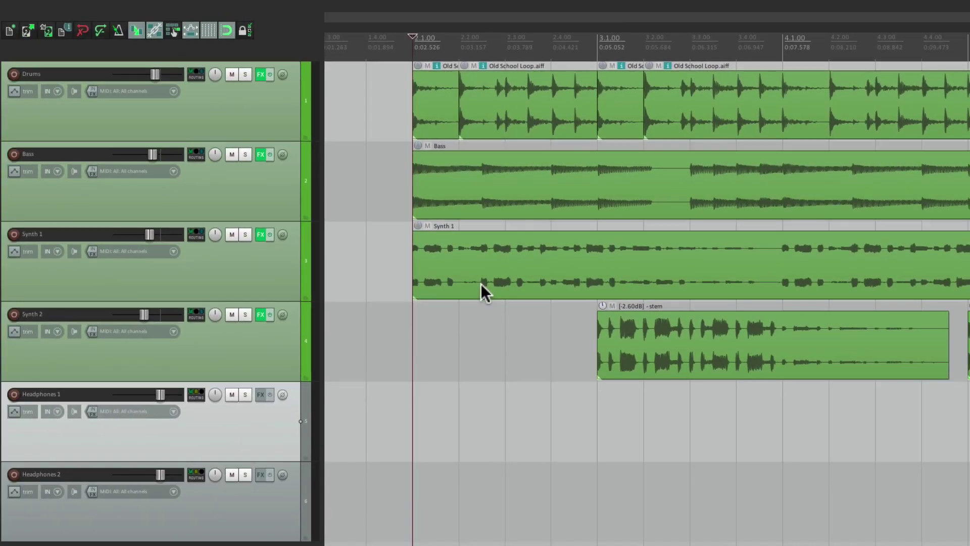
Step: Delete Headphones 1 and 2, then duplicate Drums, Bass, Synth 1 and Synth 2 into eight tracks
left_click(277, 511, "shift")
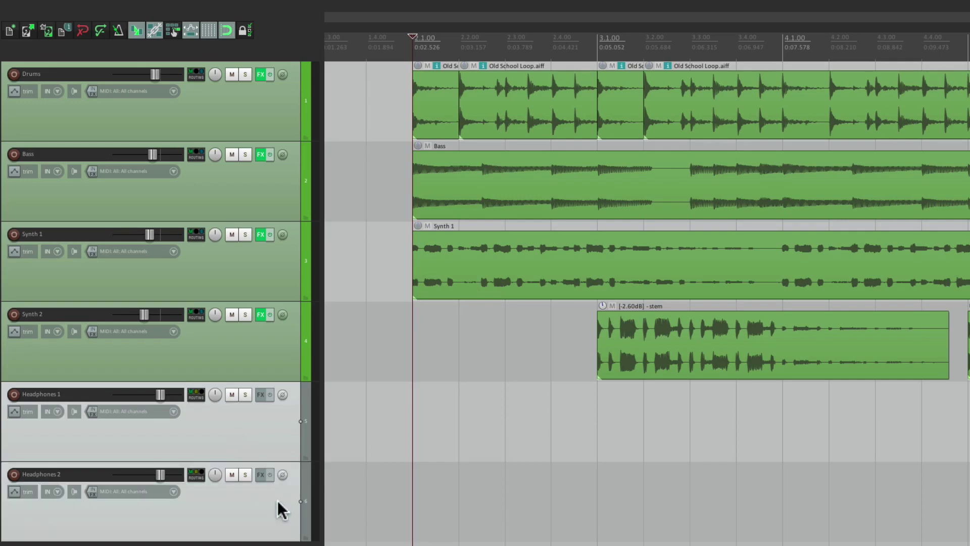
key("Delete")
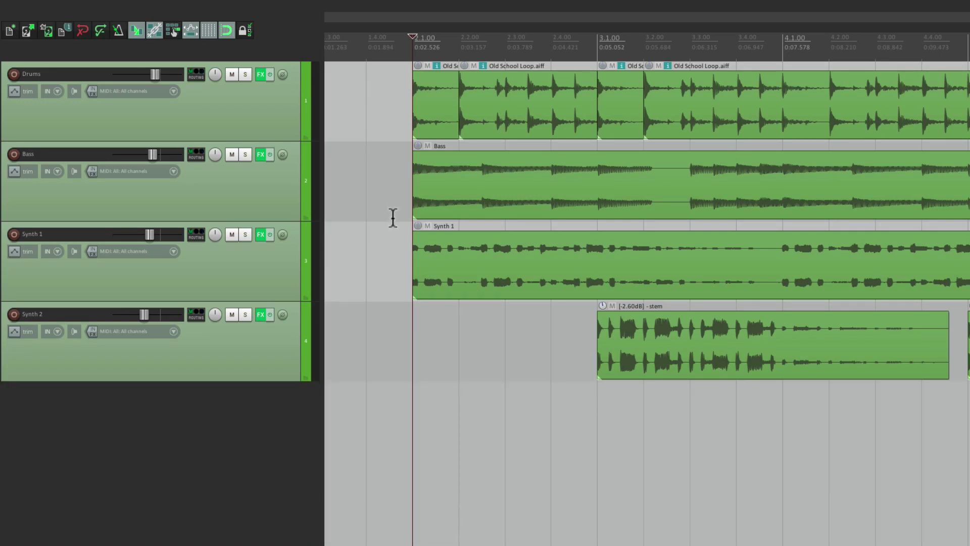
left_click(242, 113)
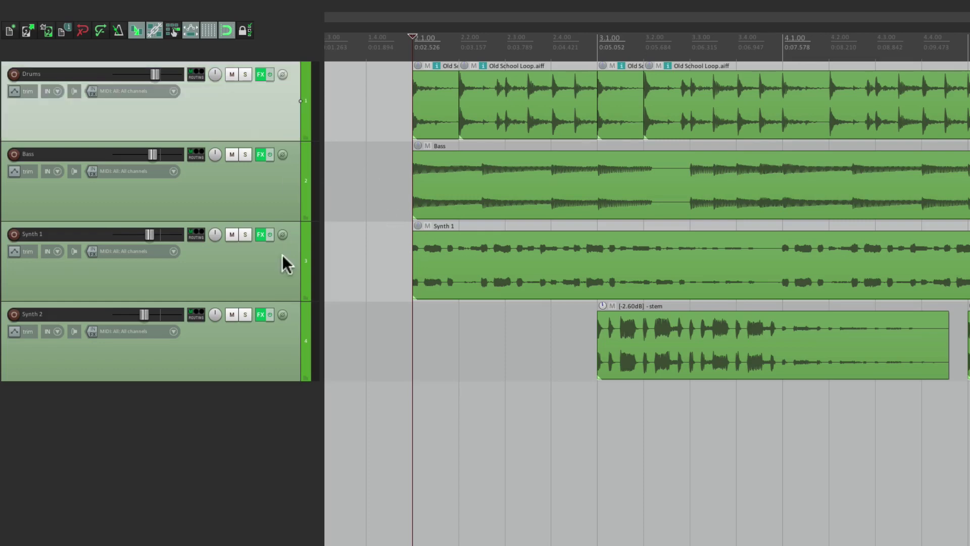
left_click(266, 349, "shift")
right_click(264, 119)
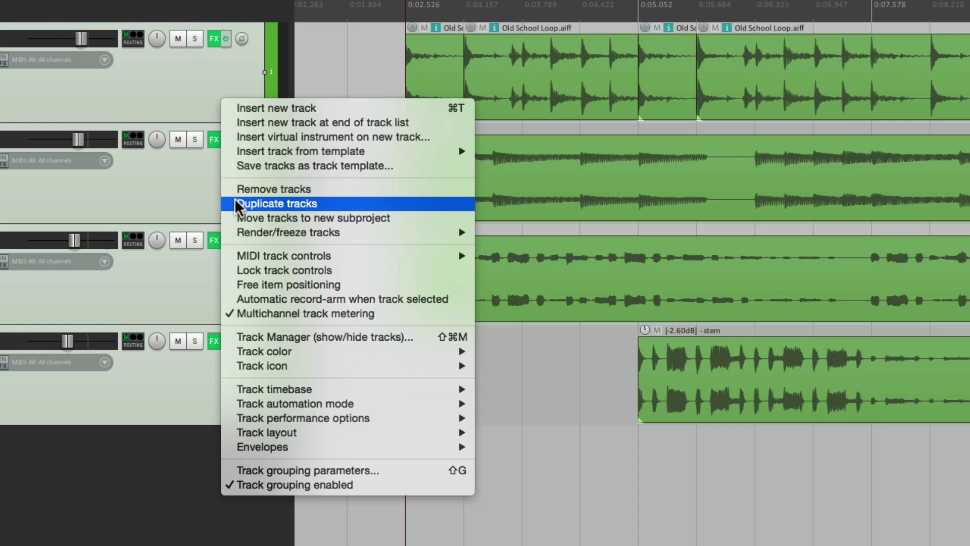
left_click(277, 203)
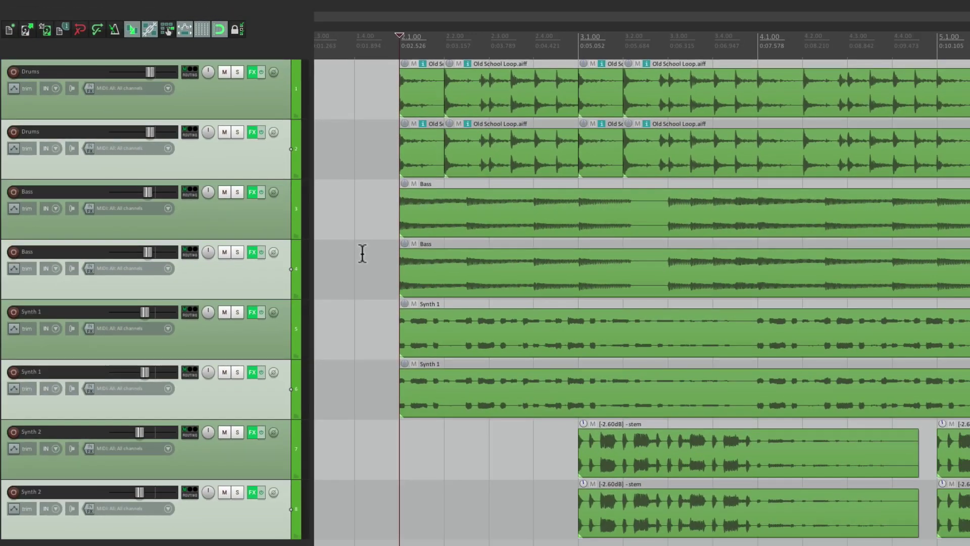
Step: Select the four duplicate tracks and delete their media items
left_click(260, 151)
left_click(264, 281, "ctrl")
left_click(275, 406, "ctrl")
left_click(272, 528, "ctrl")
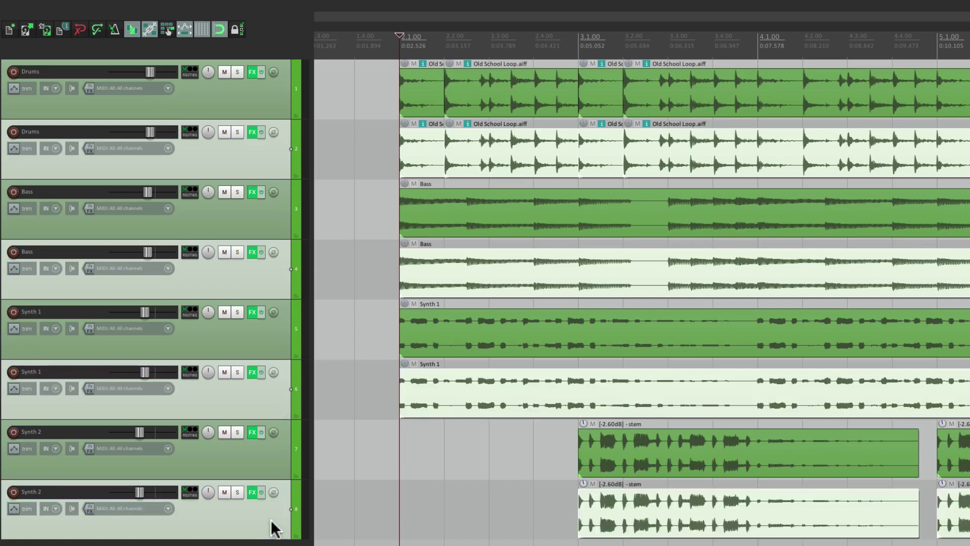
key("Delete")
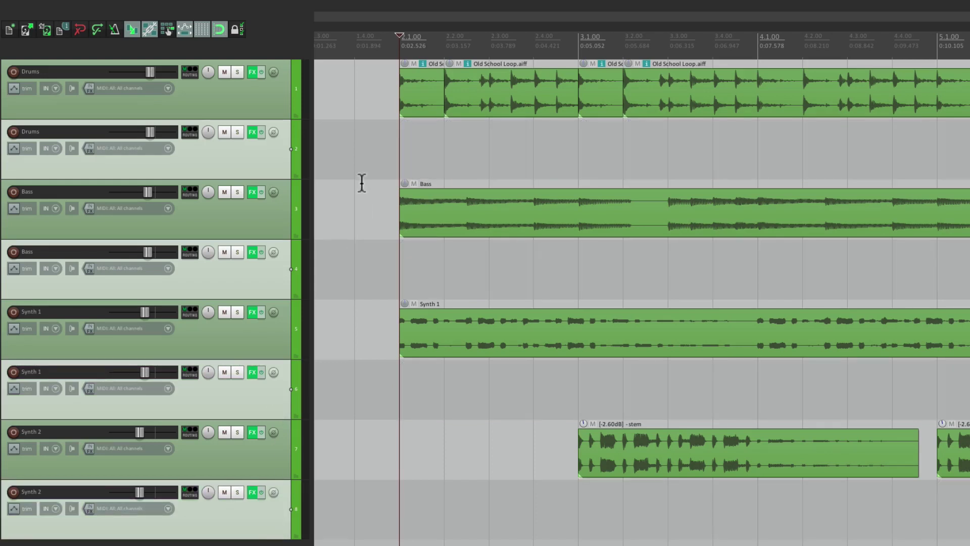
Step: Bypass effects on the duplicate Drums, Bass and Synth 1 tracks and colour the duplicates purple
left_click(252, 134, "alt")
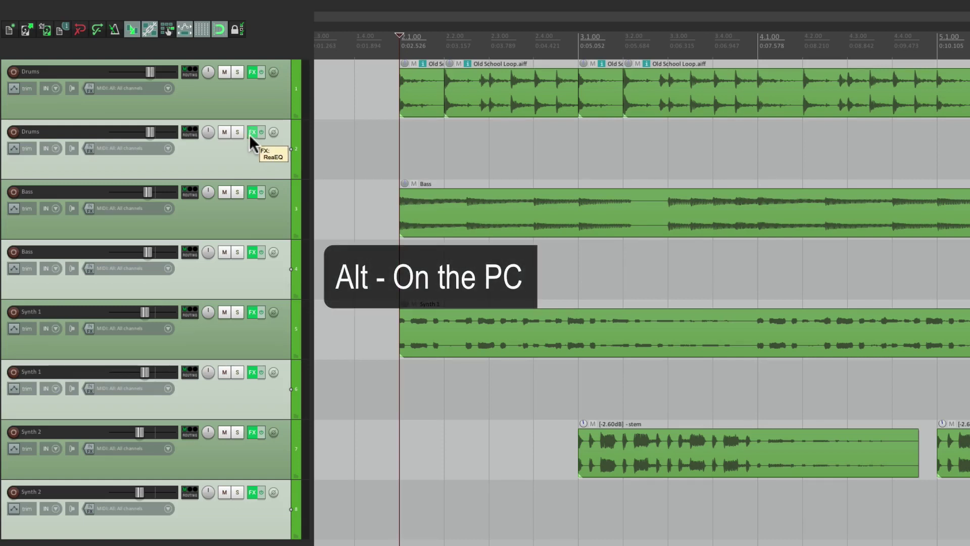
left_click(251, 251, "alt")
left_click(251, 371, "alt")
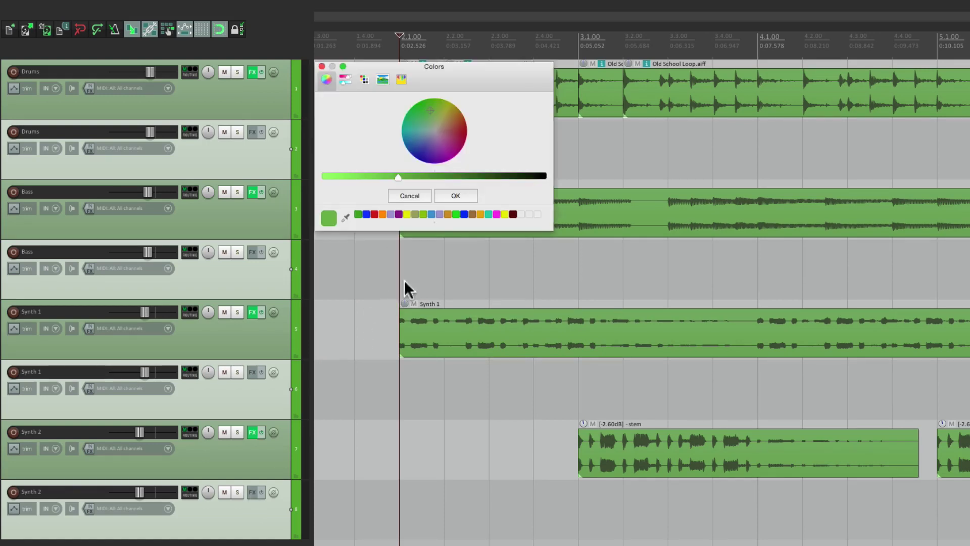
left_click(445, 150)
key("Return")
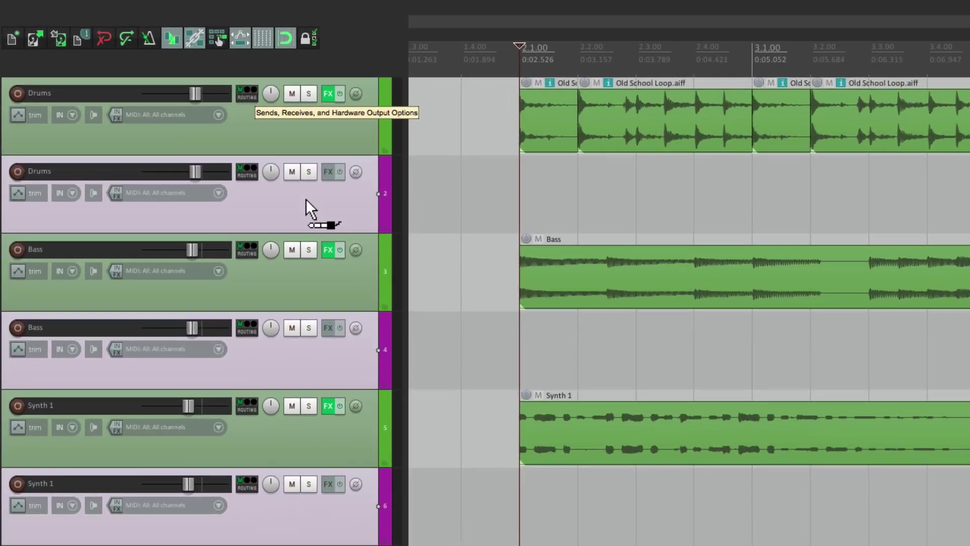
Step: Create a send from track 1 Drums to track 2 in Pre-Fader (Post-FX) mode
left_click_drag(305, 198, 305, 199)
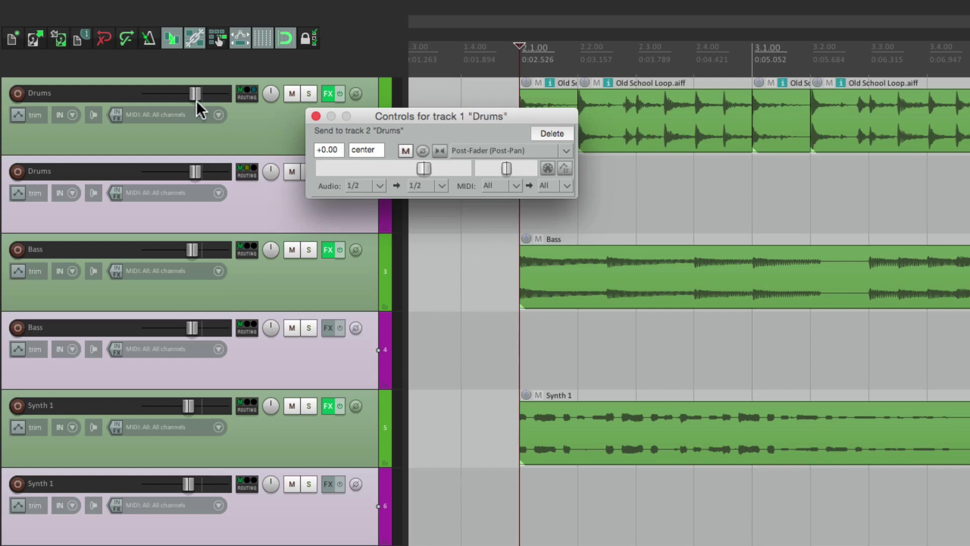
mouse_move(203, 171)
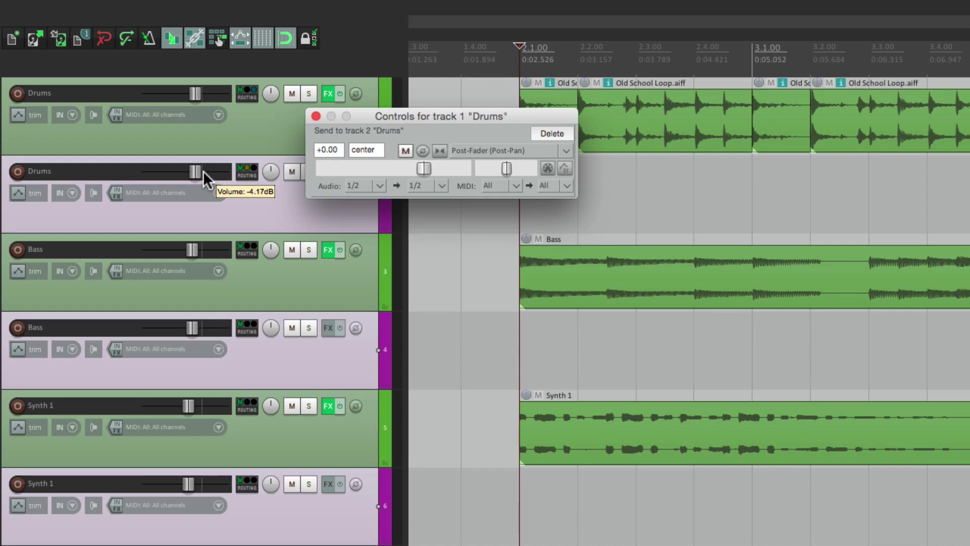
left_click(486, 153)
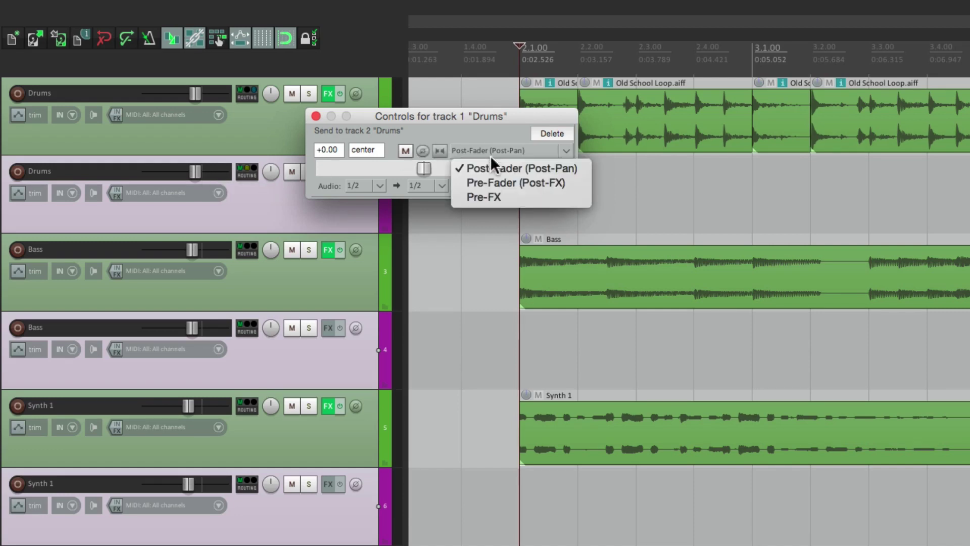
left_click(577, 183)
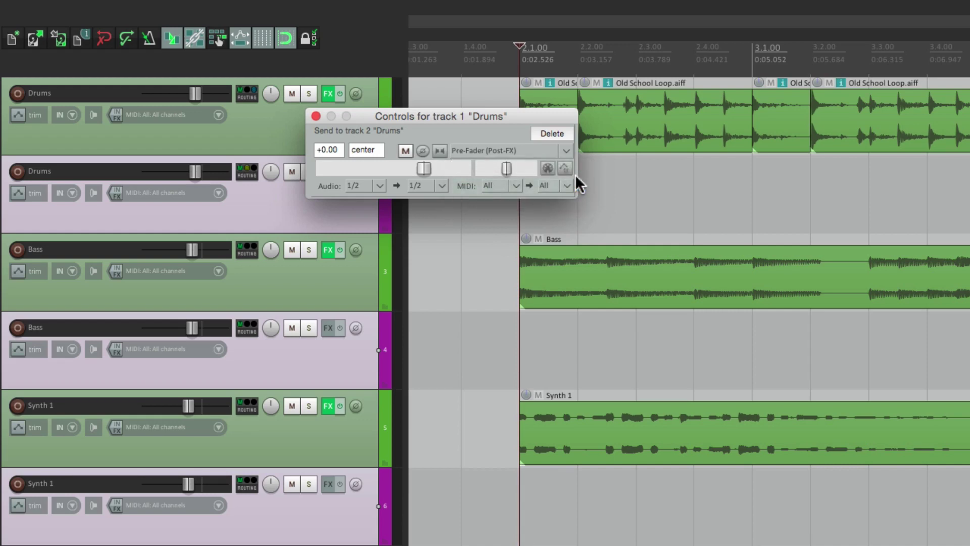
left_click(316, 115)
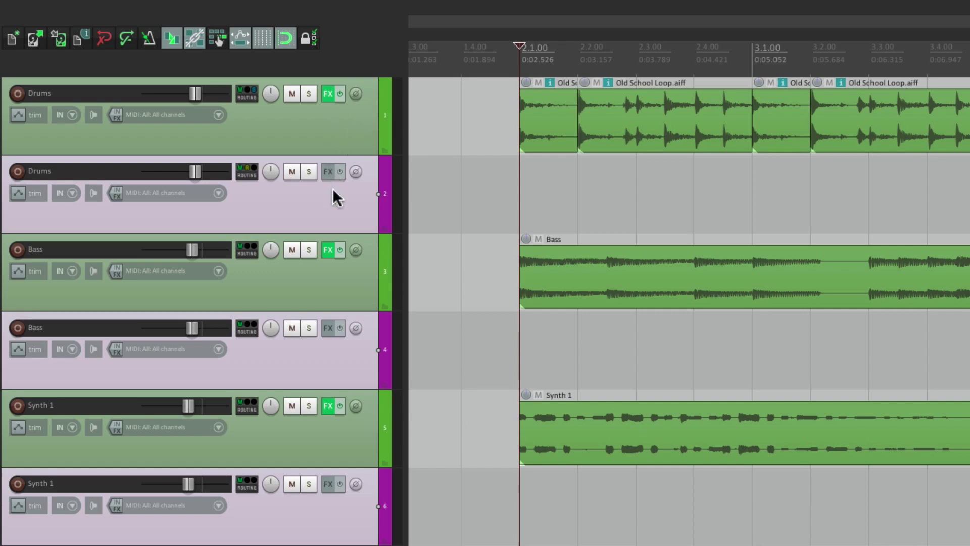
Step: Delete track 1's send to track 2 and move the purple duplicates below the green tracks
left_click(246, 96)
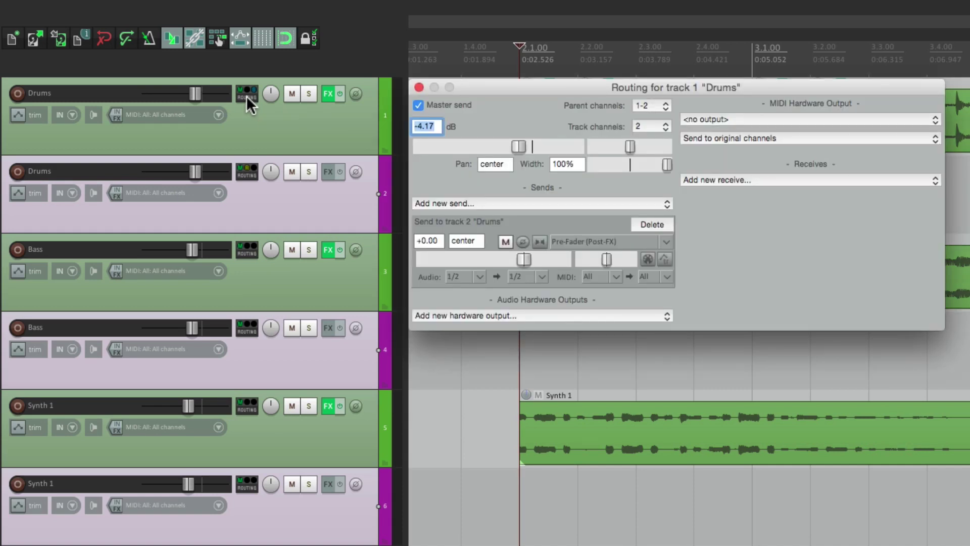
left_click(646, 223)
left_click(422, 160)
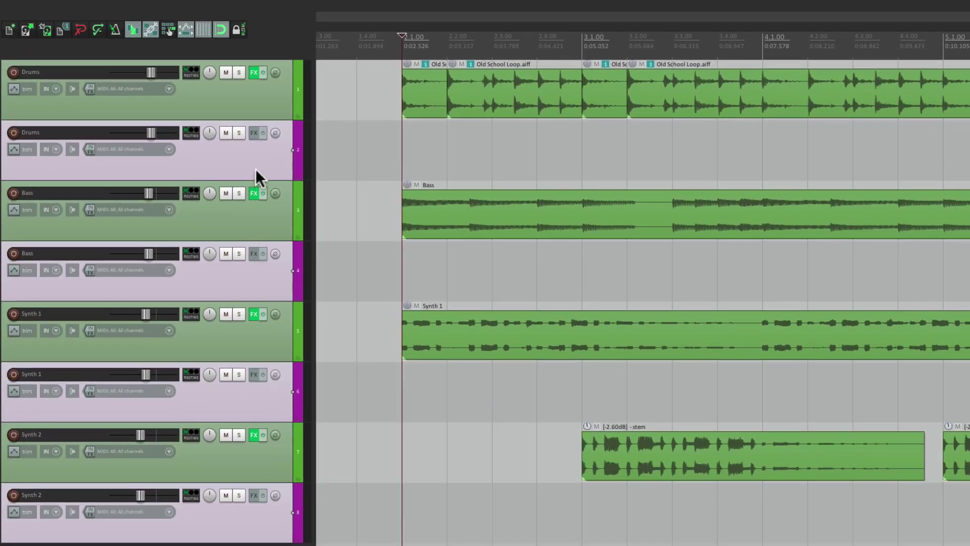
left_click_drag(256, 169, 290, 503)
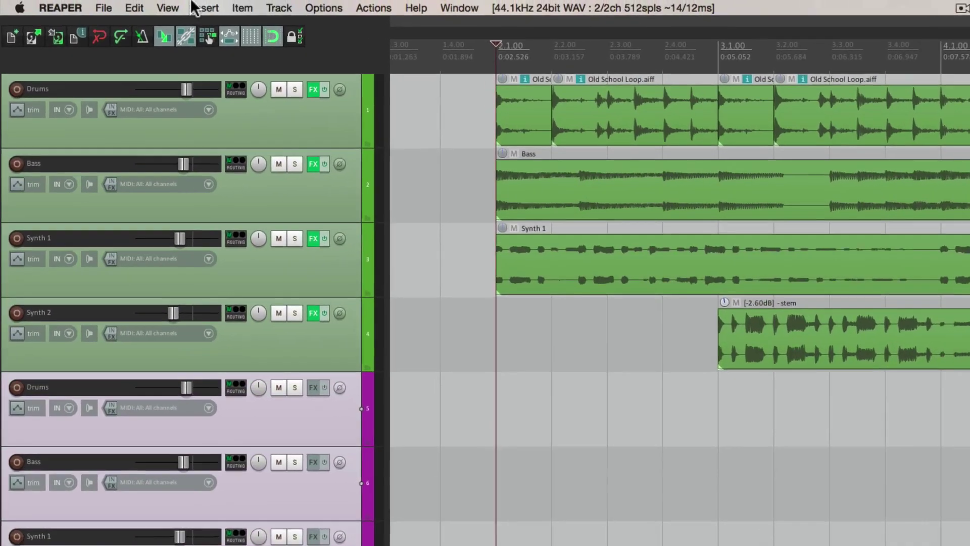
Step: Open the Routing Matrix, then add and delete a trial 1. Drums to 5. Drums send
left_click(136, 6)
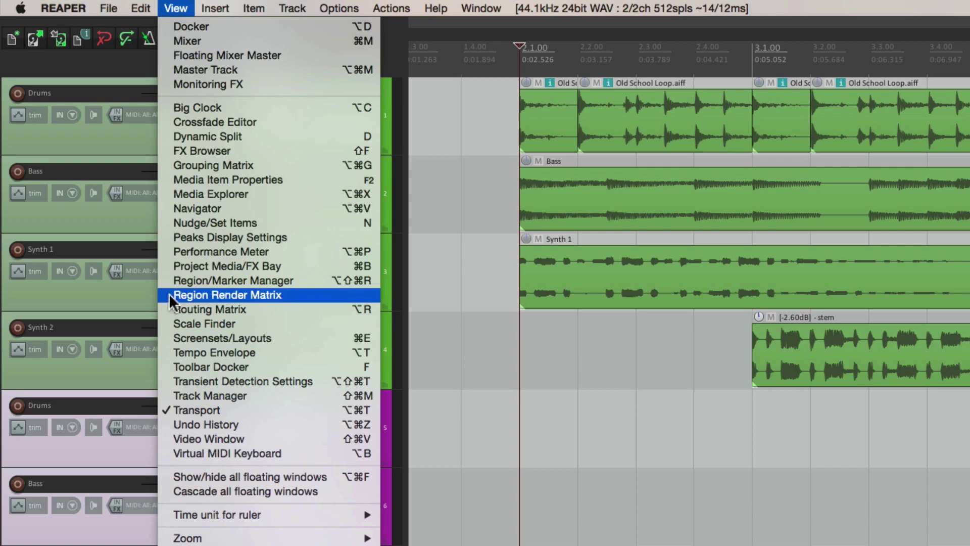
left_click(168, 308)
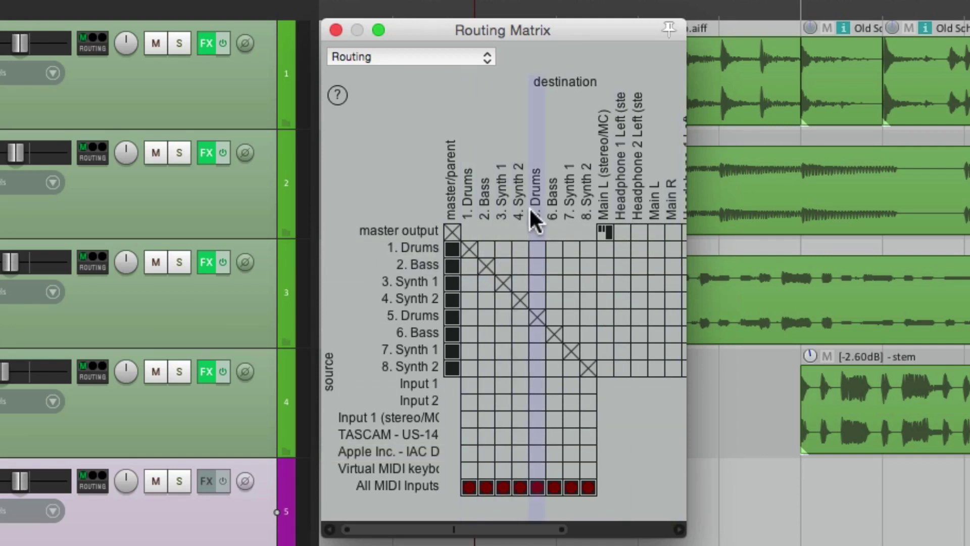
left_click(536, 249)
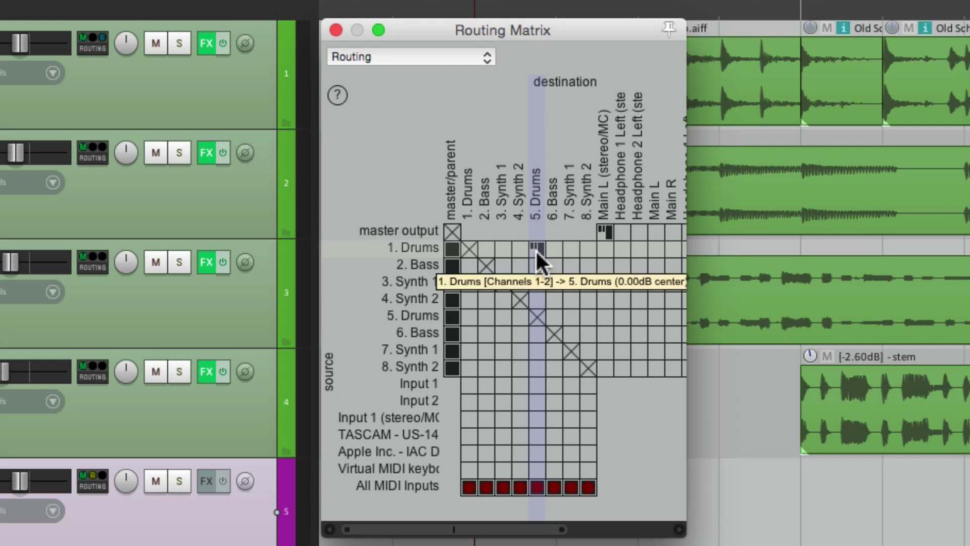
left_click(535, 250)
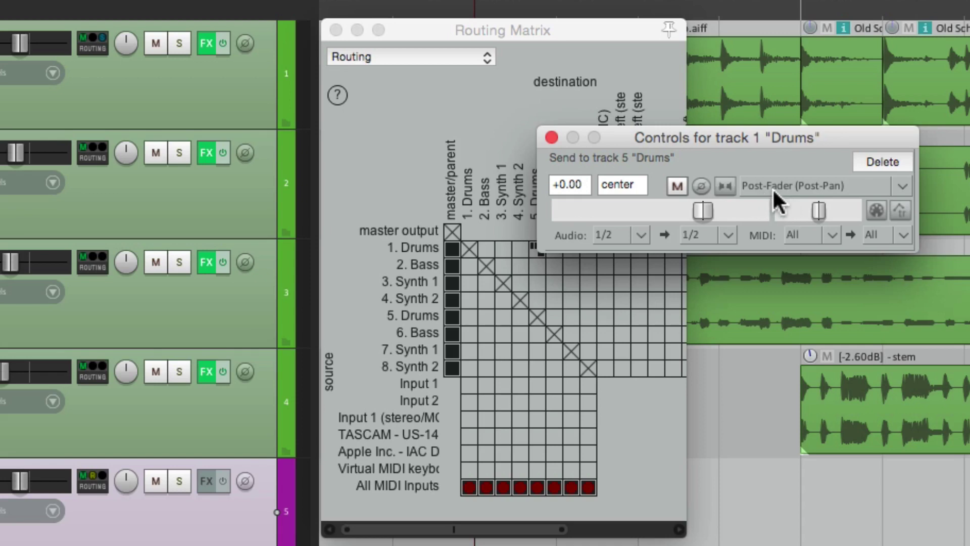
left_click(880, 161)
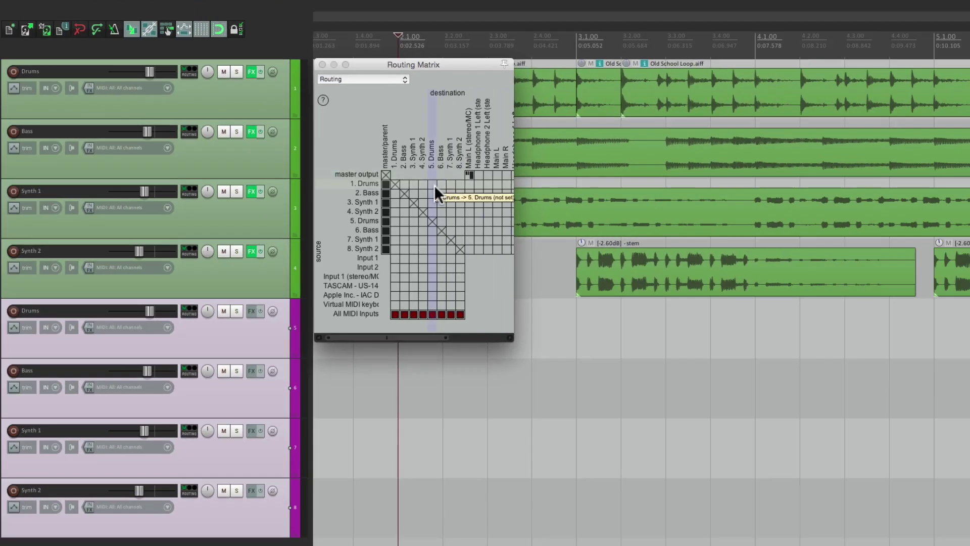
Step: Set Track/Send Defaults' send/hardware output default mode to Pre-Fader (Post-FX) in Preferences
key("super+comma")
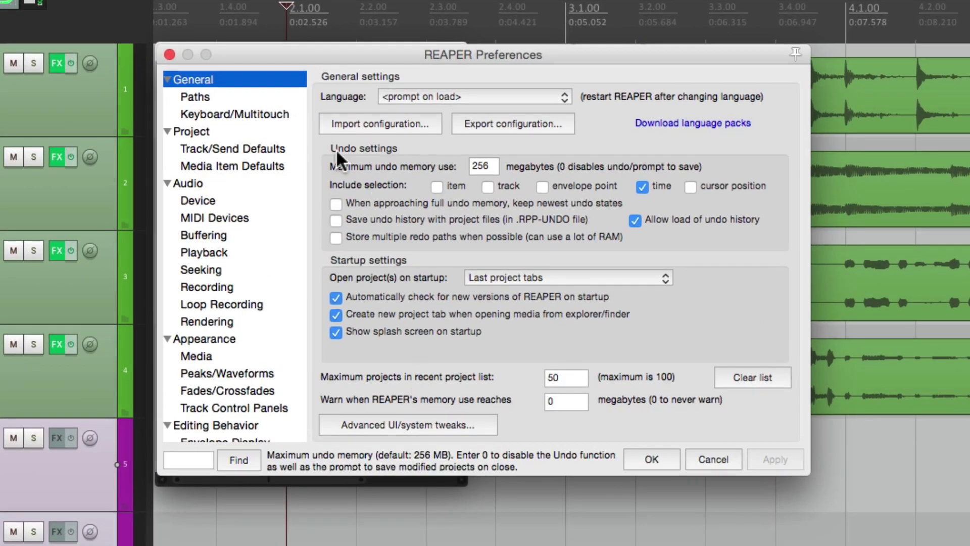
left_click(280, 150)
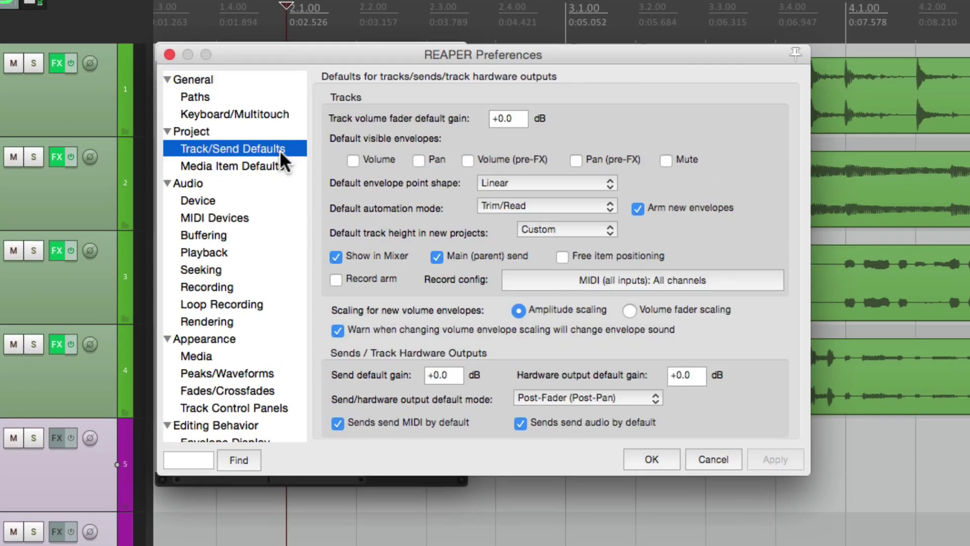
left_click(616, 398)
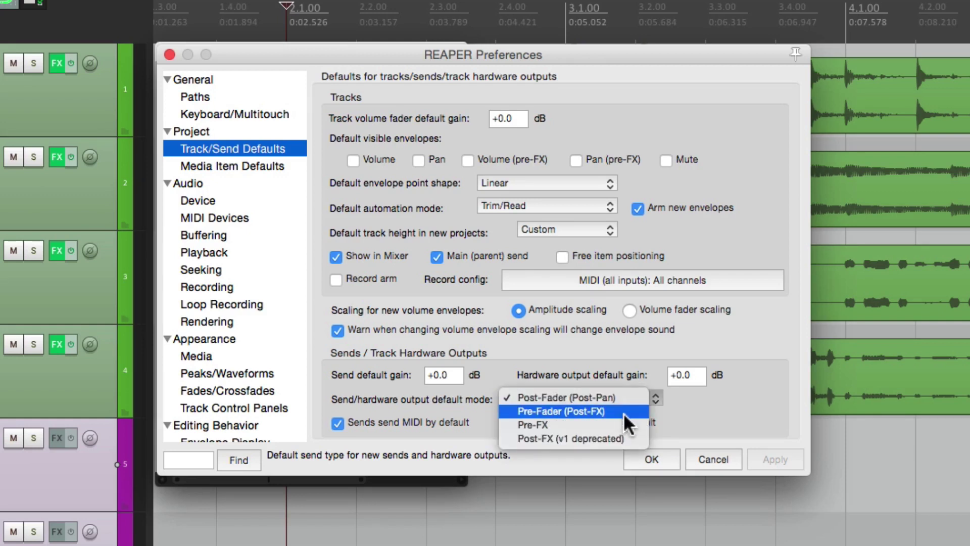
left_click(624, 412)
left_click(648, 460)
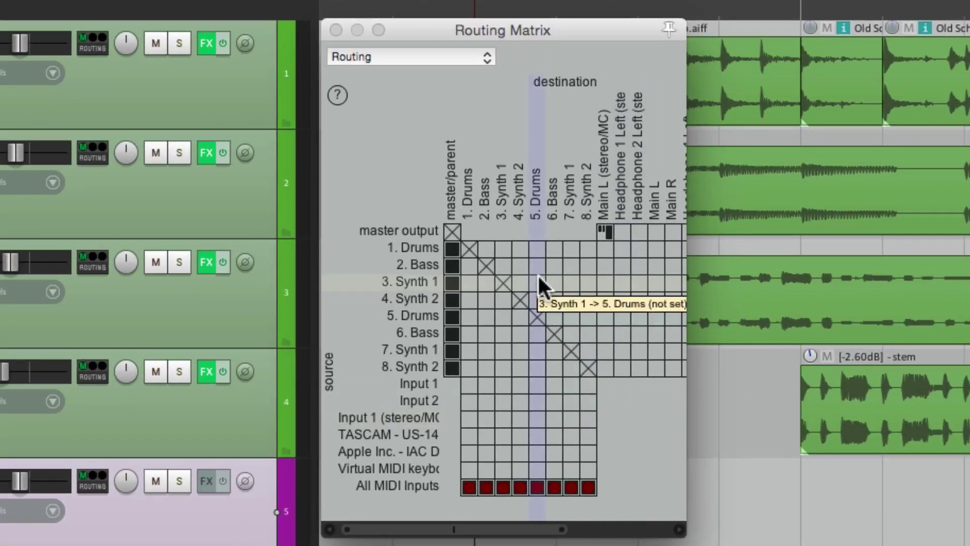
Step: Add a 1. Drums to 5. Drums send in the Routing Matrix and review its settings
left_click(535, 245)
right_click(535, 244)
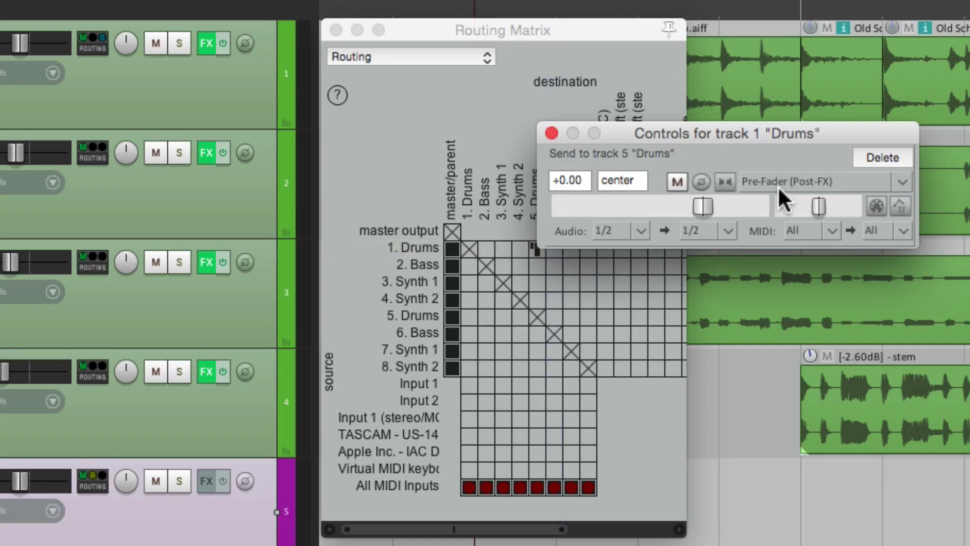
left_click(551, 133)
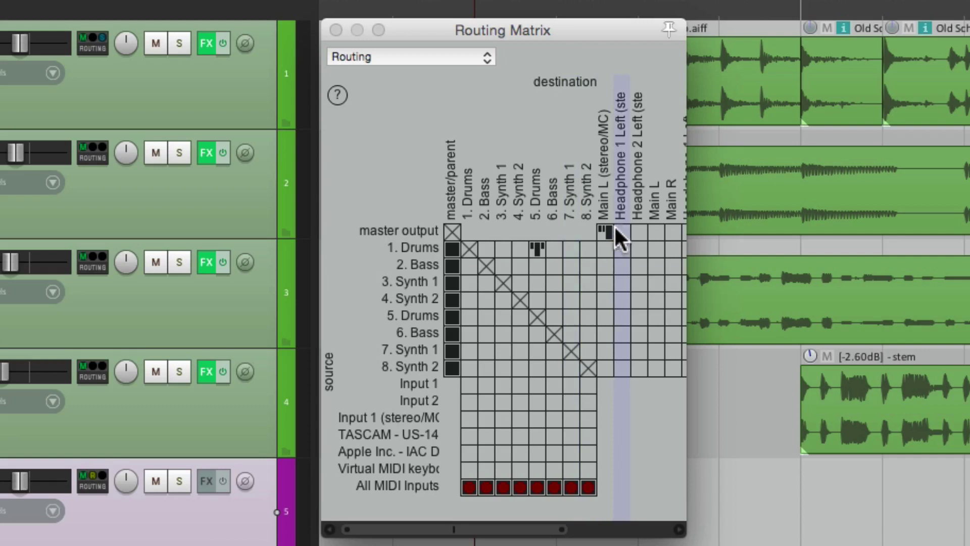
Step: Send Bass, Synth 1 and Synth 2 to tracks 6–8, then clear and redraw all four diagonally
left_click(549, 267)
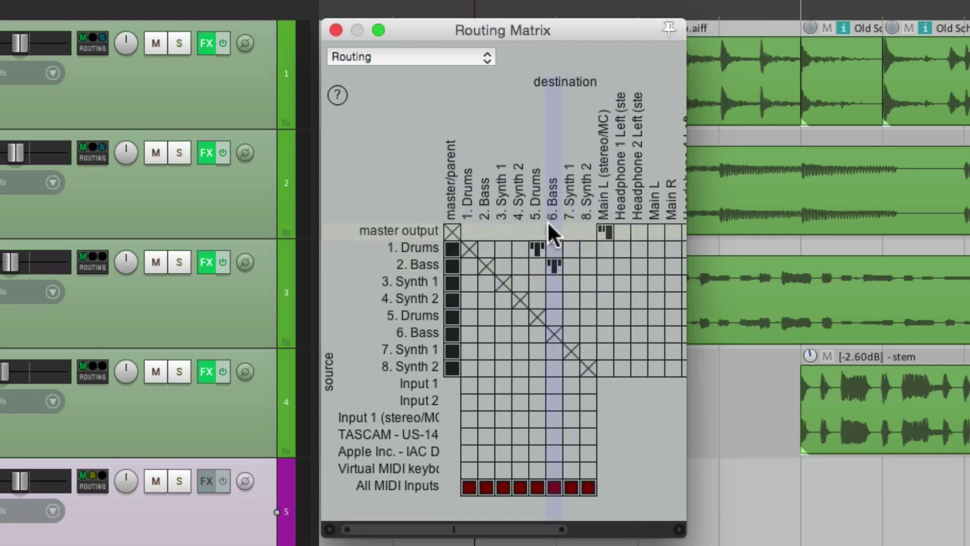
left_click(572, 282)
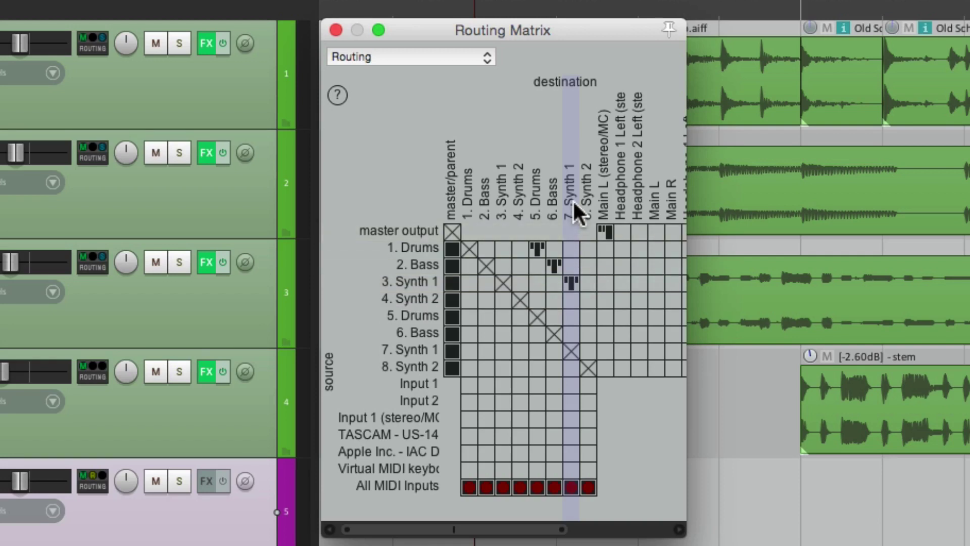
left_click(583, 298)
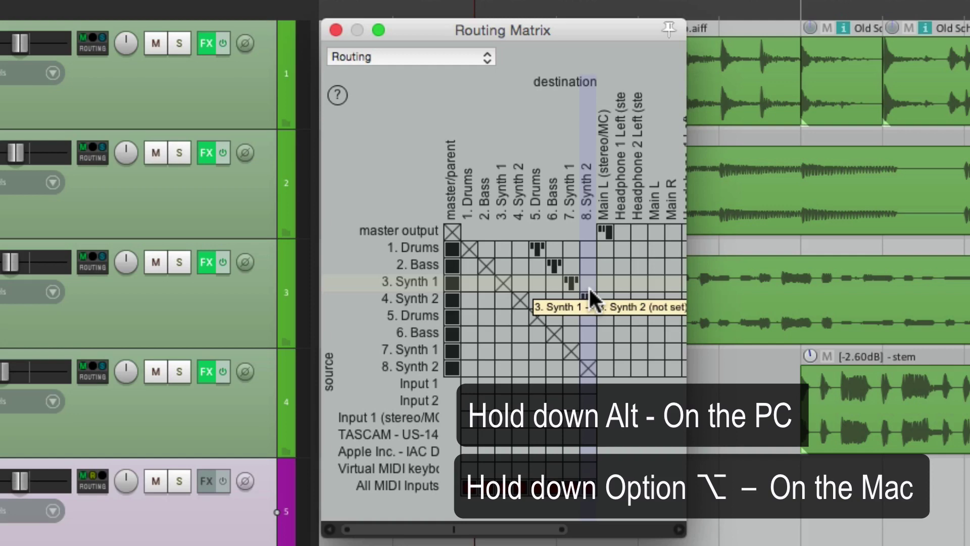
mouse_move(534, 244)
left_mouse_down()
mouse_move(587, 298)
mouse_move(589, 332)
left_mouse_up()
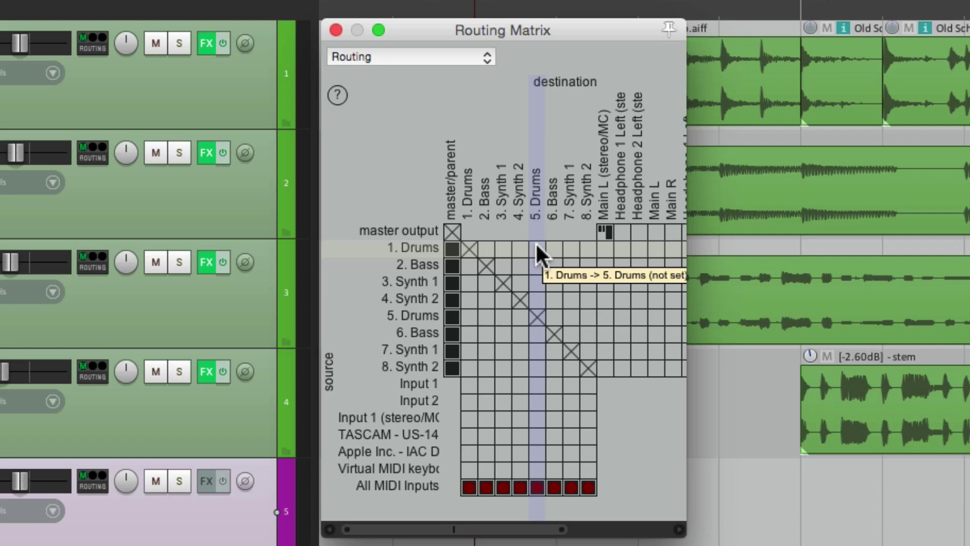
mouse_move(536, 245)
left_mouse_down()
mouse_move(583, 295)
mouse_move(584, 323)
left_mouse_up()
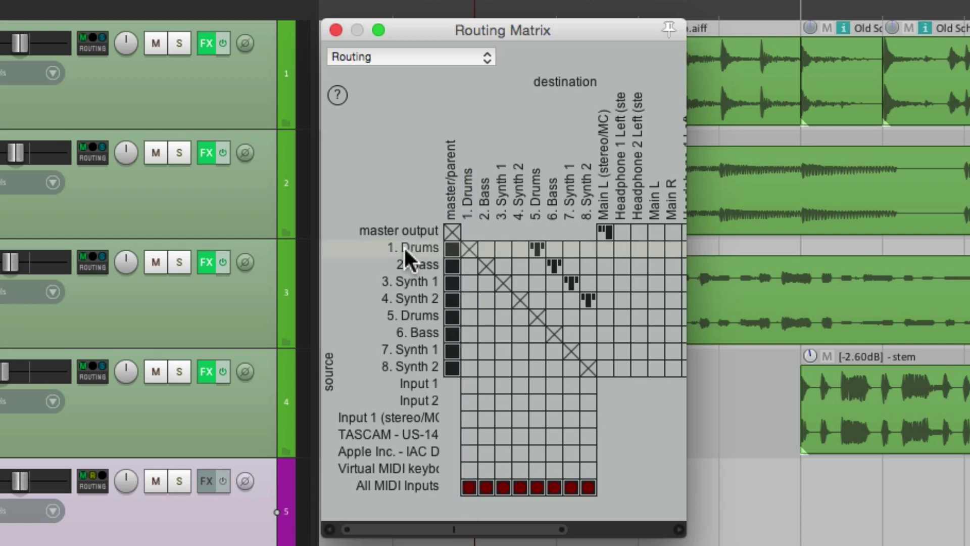
Step: Disable the master sends of the four purple duplicate tracks, close the Routing Matrix and stop playback
left_click_drag(454, 317, 455, 365)
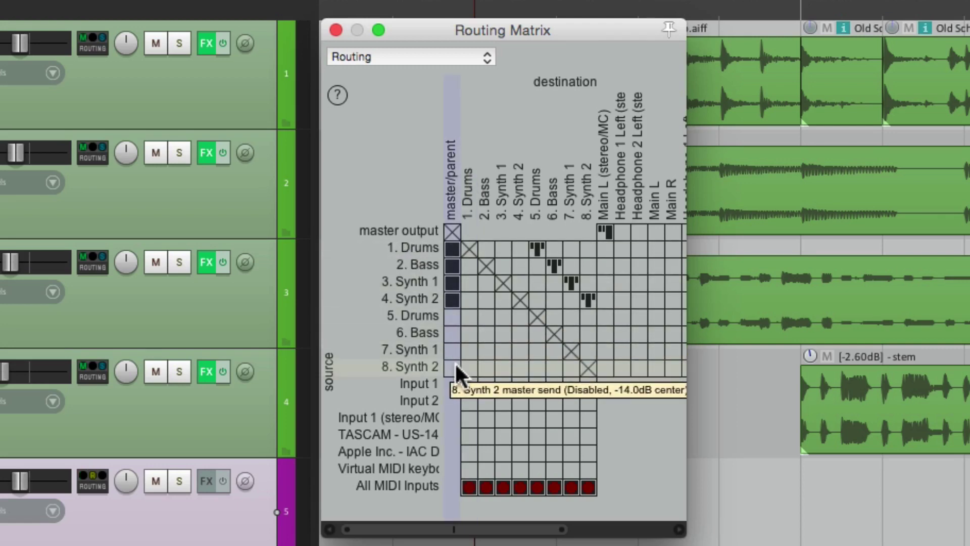
left_click(337, 30)
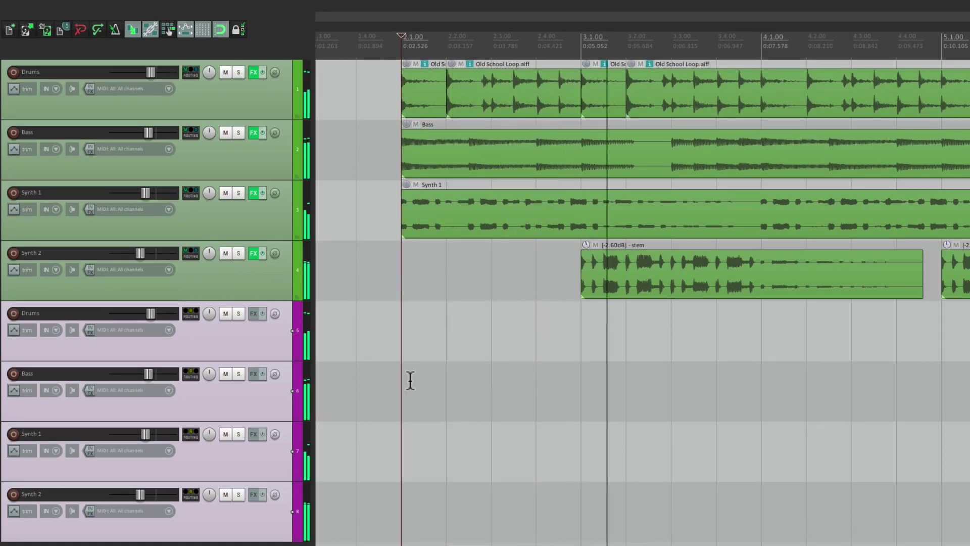
key("space")
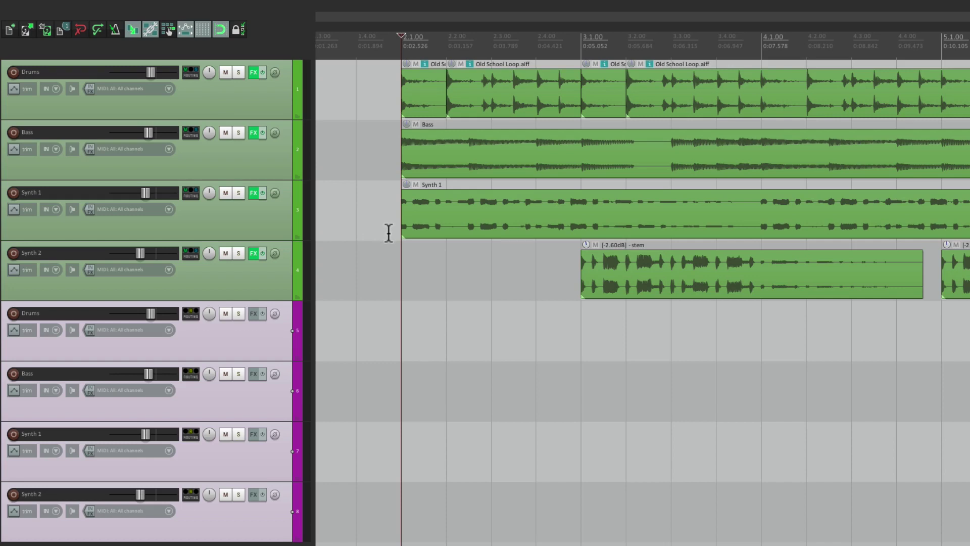
Step: During playback, pull down the Drums, Bass and Synth 1 faders, then stop and undo those changes
key("space")
left_click_drag(150, 72, 114, 74)
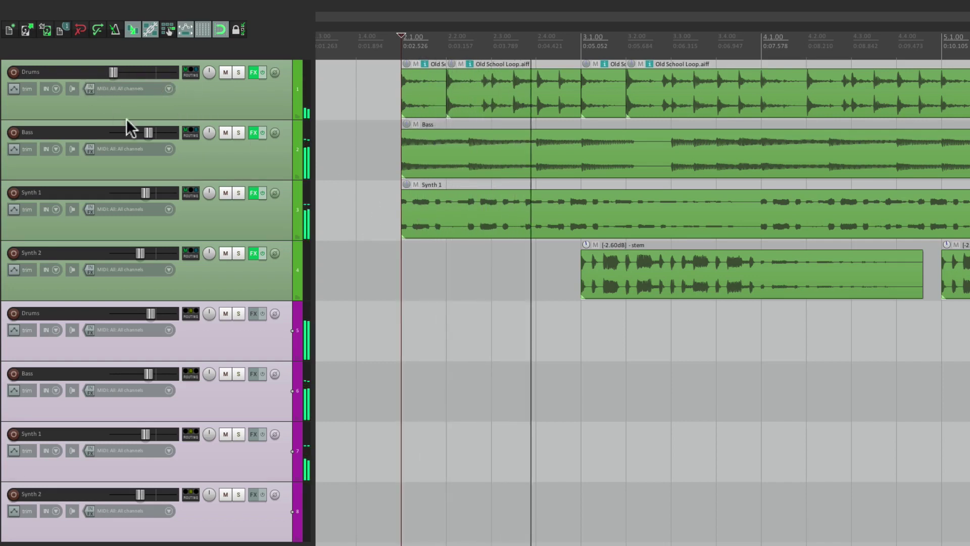
left_click_drag(146, 131, 79, 136)
left_click_drag(145, 192, 100, 207)
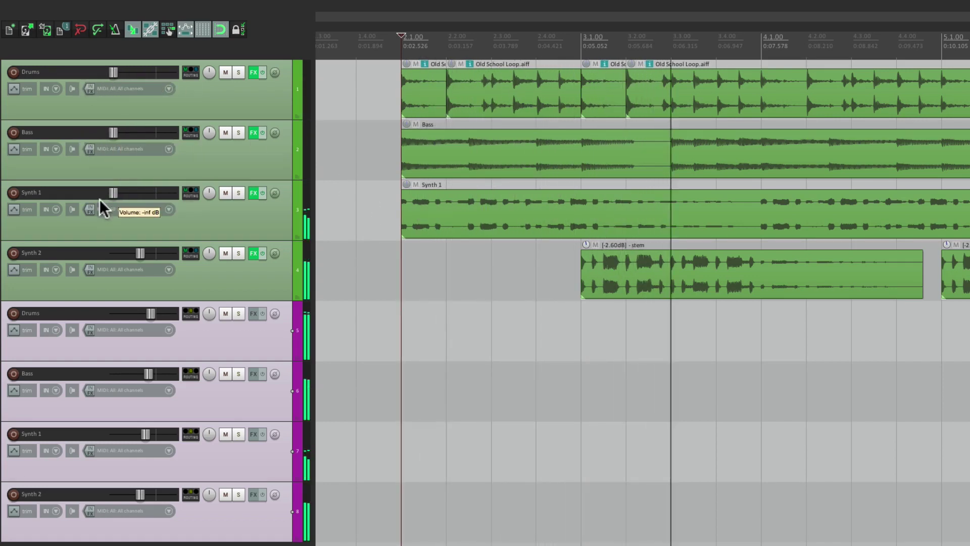
key("space")
key("ctrl+z")
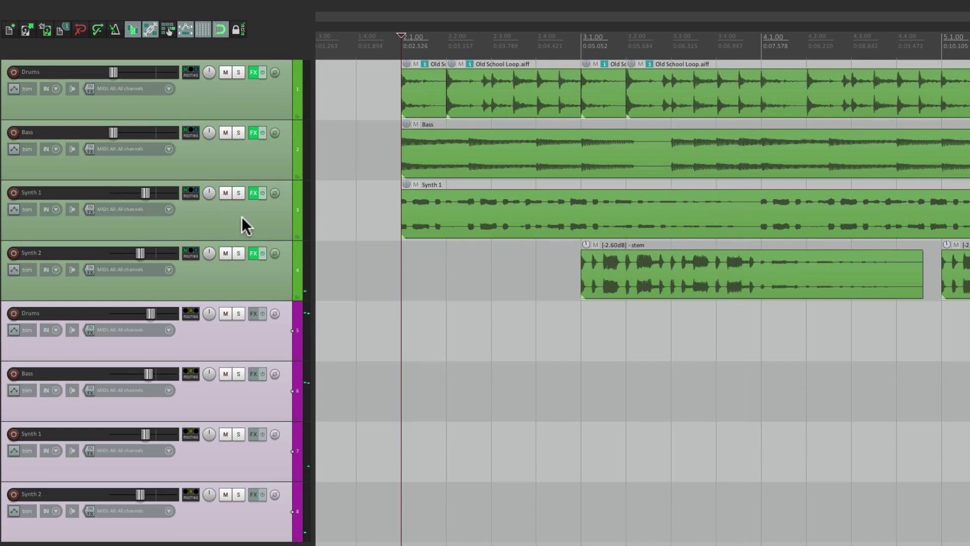
key("ctrl+z")
key("ctrl+z")
Step: Play again, silence the four purple tracks' volumes, then stop and undo to restore them
key("space")
left_click_drag(151, 314, 101, 331)
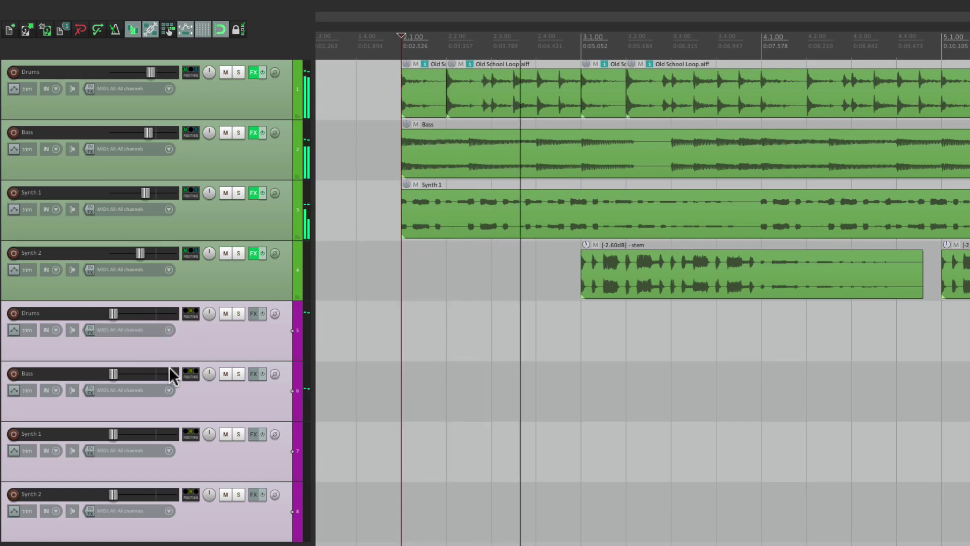
key("space")
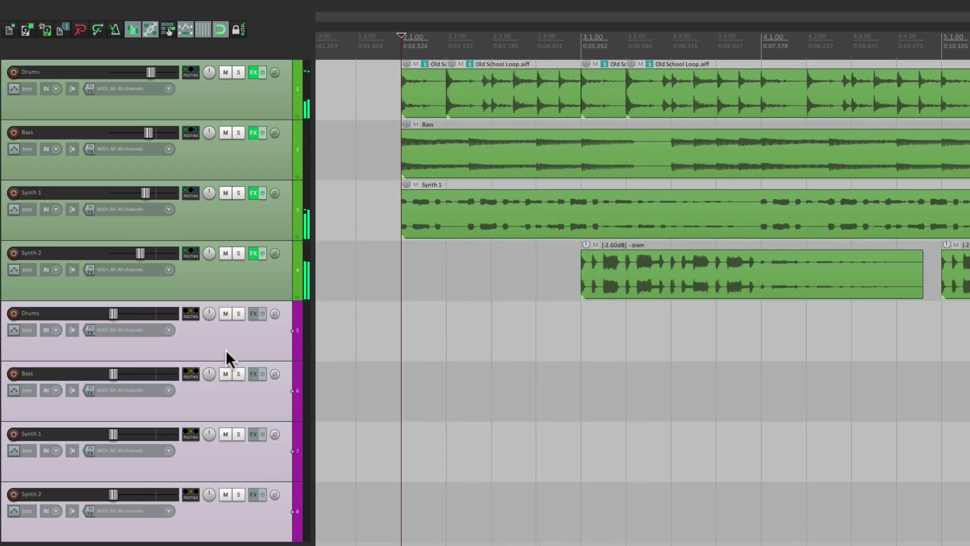
key("ctrl+z")
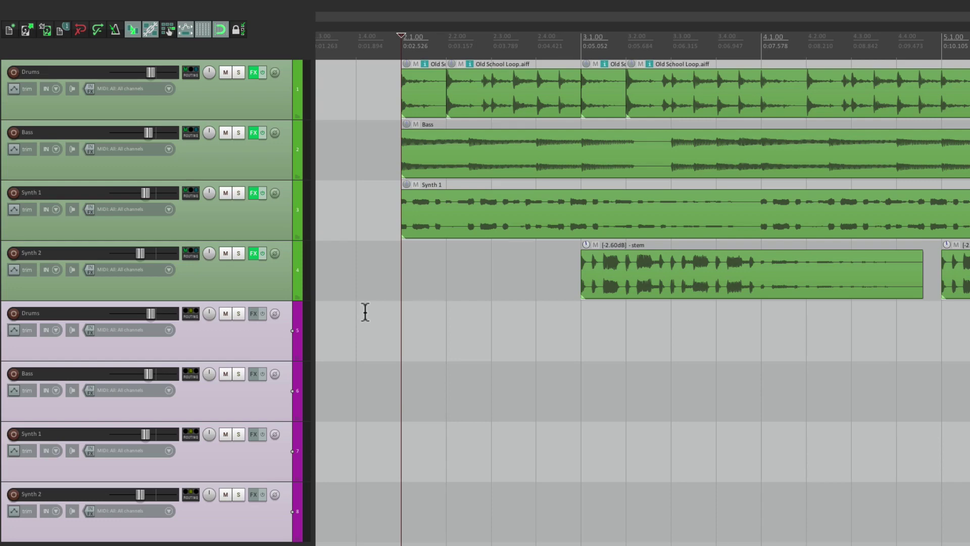
Step: In the Routing Matrix, turn off master sends for tracks 1–4 and turn them on for tracks 5–8
key("alt+r")
left_click(452, 262)
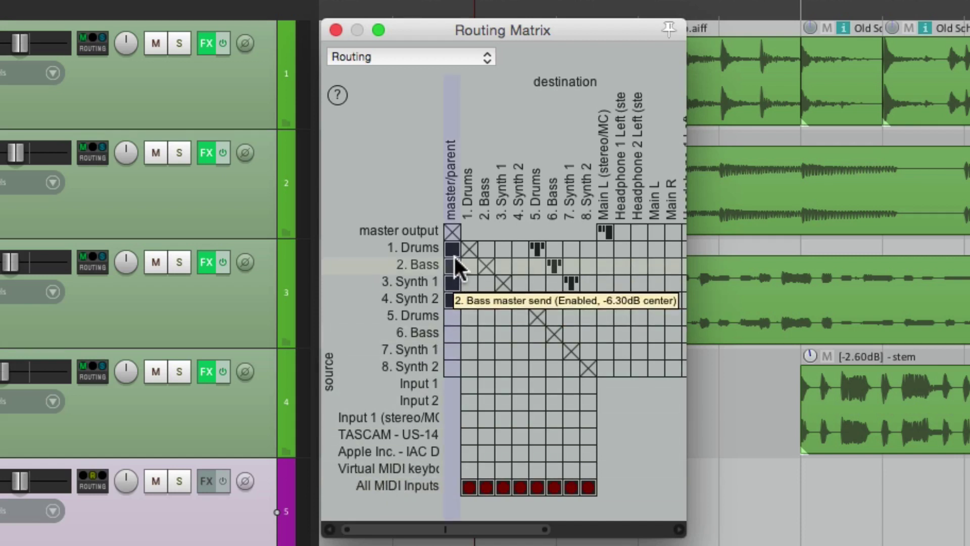
left_click(453, 252)
left_click(453, 280)
left_click(449, 296)
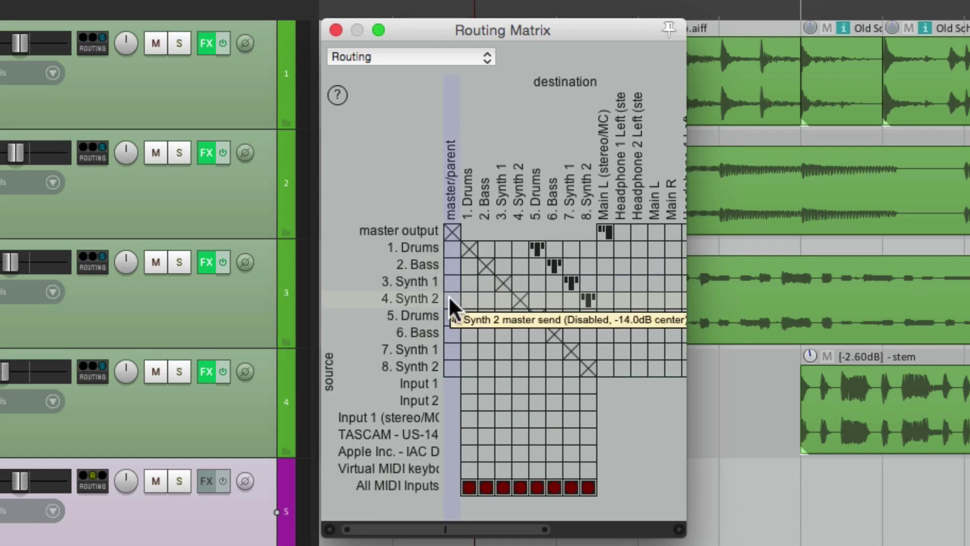
left_click_drag(453, 315, 449, 360)
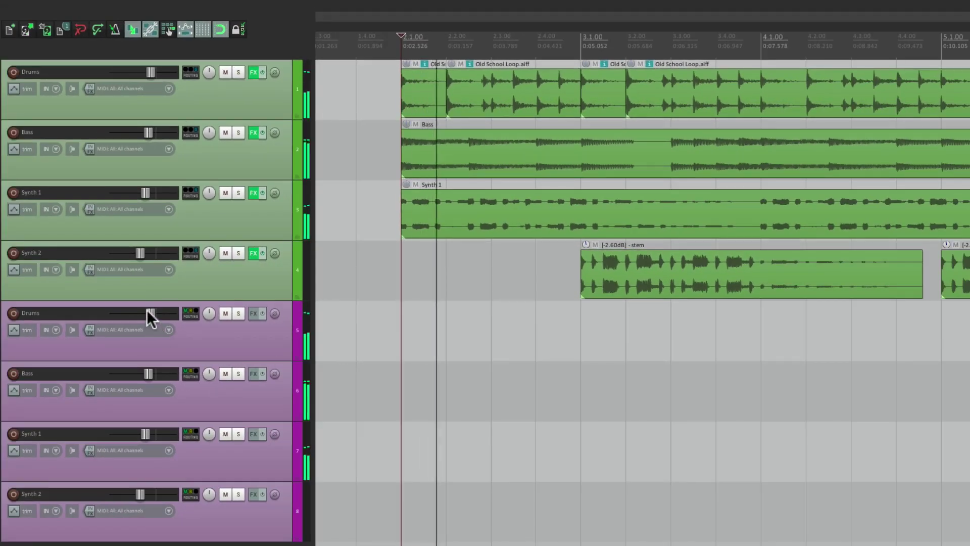
Step: Try lowering the track 5 Drums and track 6 Bass volumes, undo, and reopen the Routing Matrix
left_click_drag(149, 313, 88, 319)
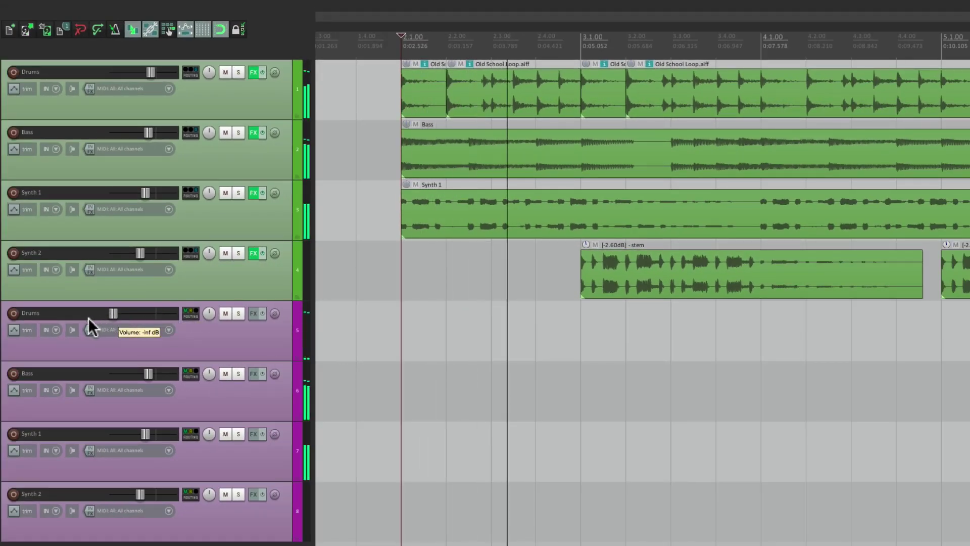
left_click_drag(147, 373, 84, 380)
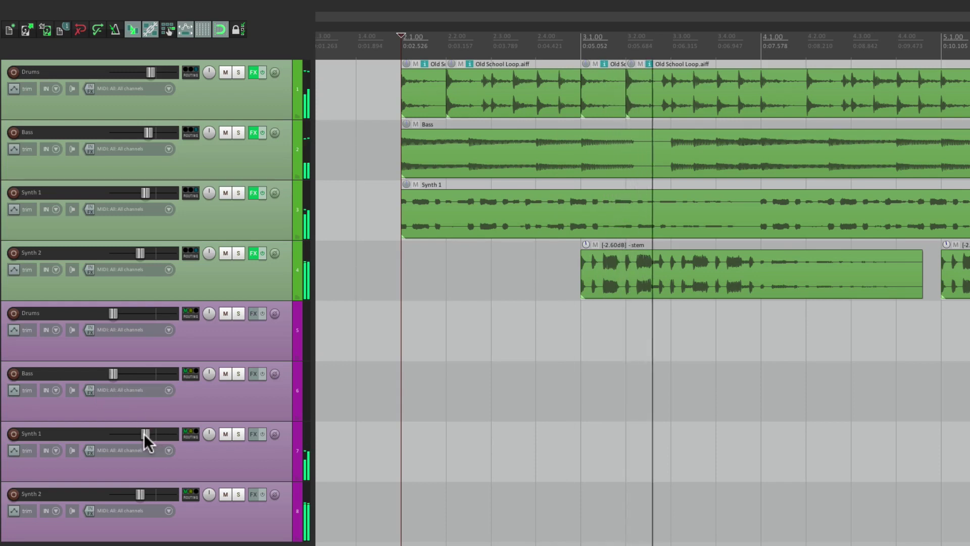
left_click_drag(145, 433, 83, 440)
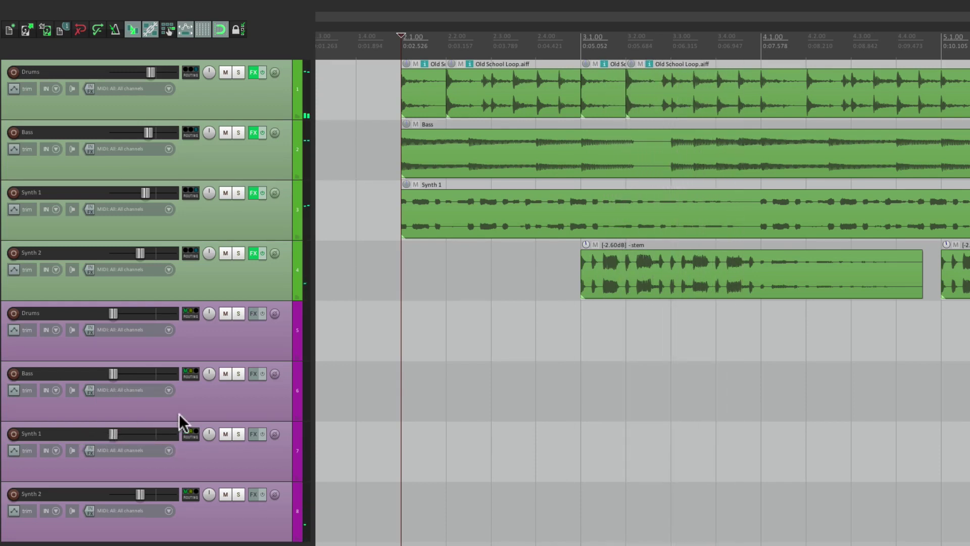
key("ctrl+z")
key("ctrl+z")
key("ctrl+z")
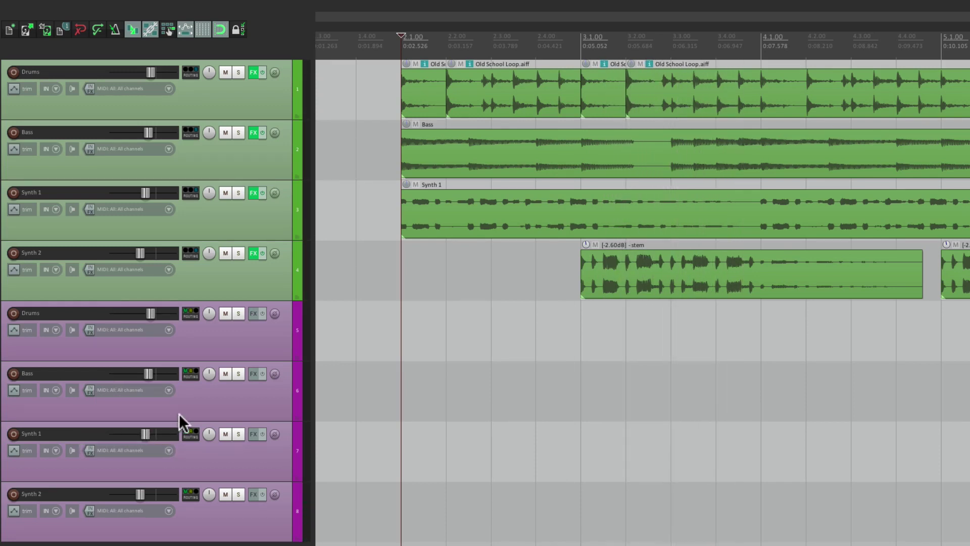
key("alt+r")
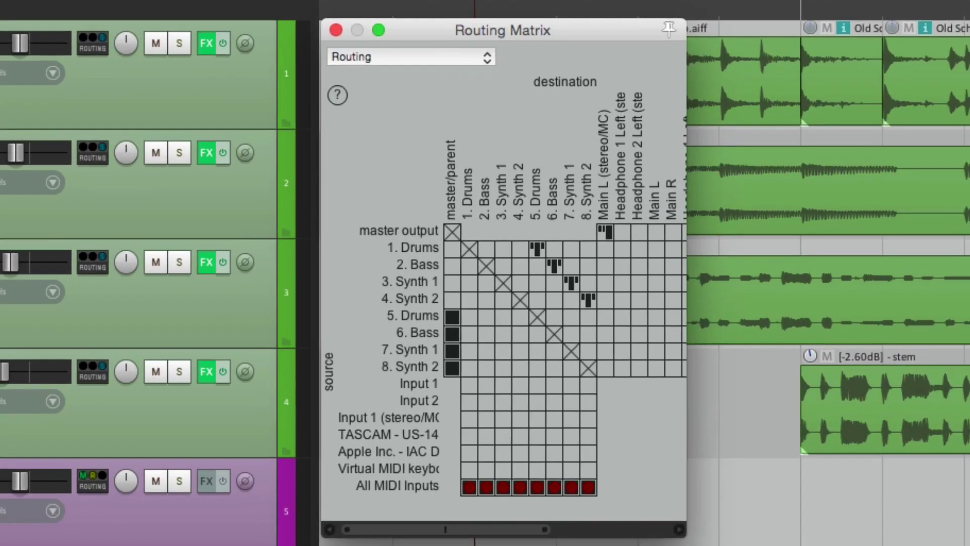
Step: Re-enable master sends for Drums, Bass, Synth 1 and Synth 2 (1–4) and disable them for tracks 5–8
left_click(452, 248)
left_click(452, 264)
left_click(452, 282)
left_click(452, 299)
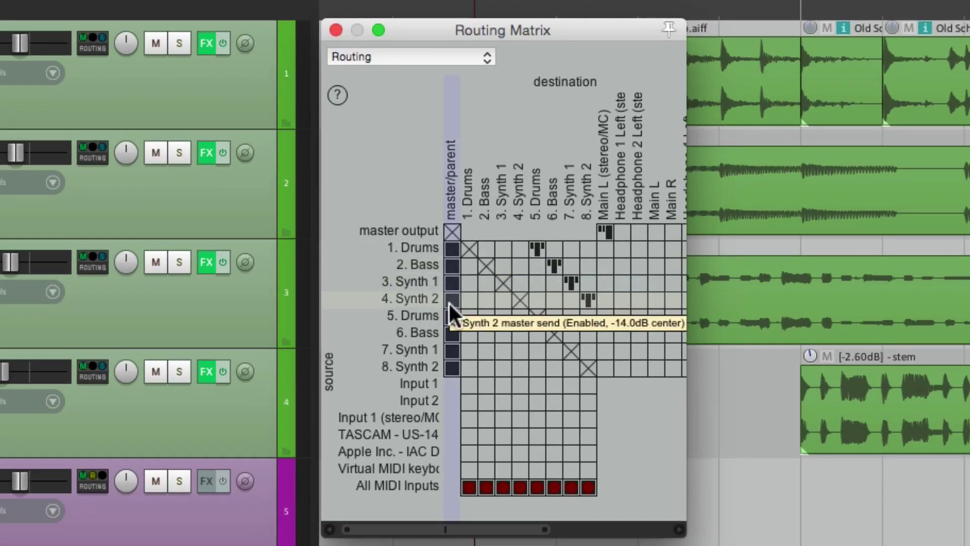
left_click_drag(449, 316, 449, 359)
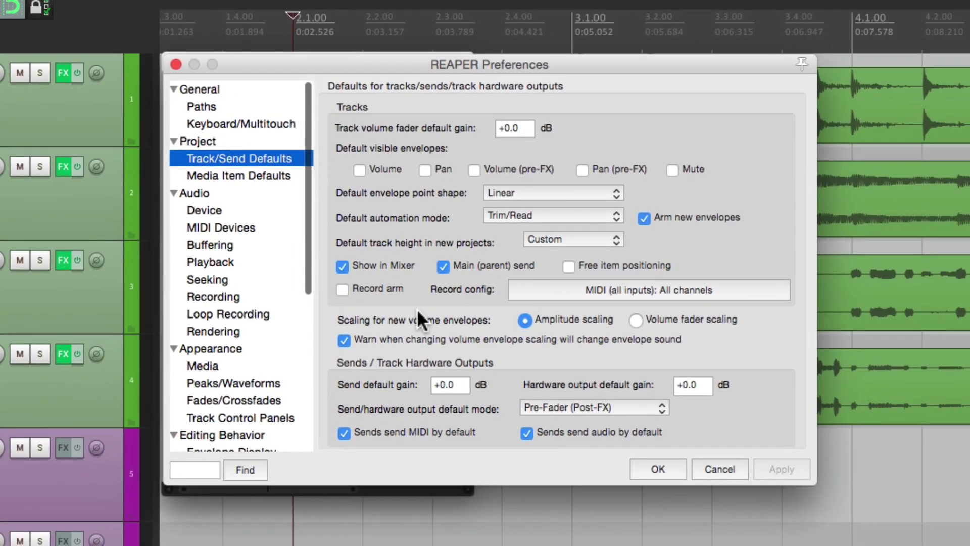
Step: Set the Send/hardware output default mode to Post-Fader (Post-Pan) and confirm with OK
left_click(583, 407)
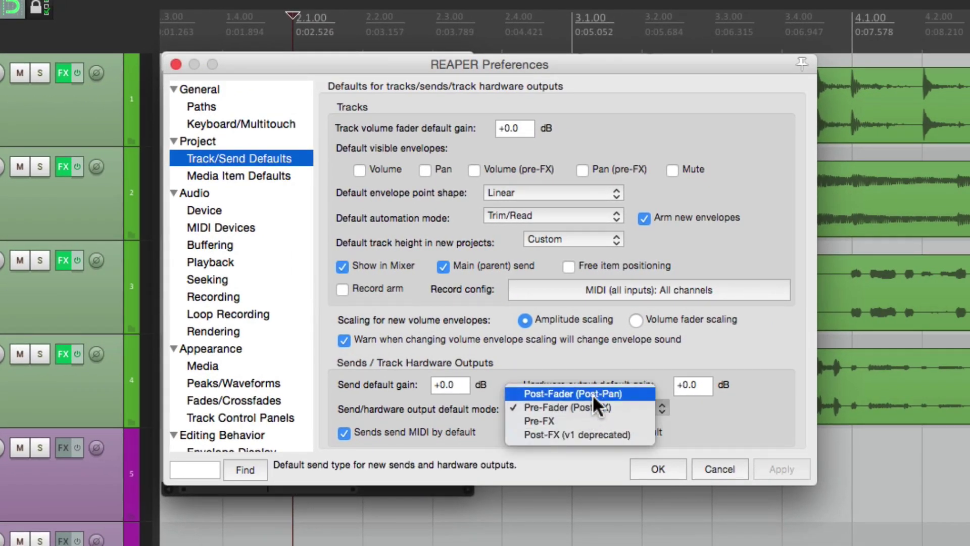
left_click(592, 394)
left_click(648, 464)
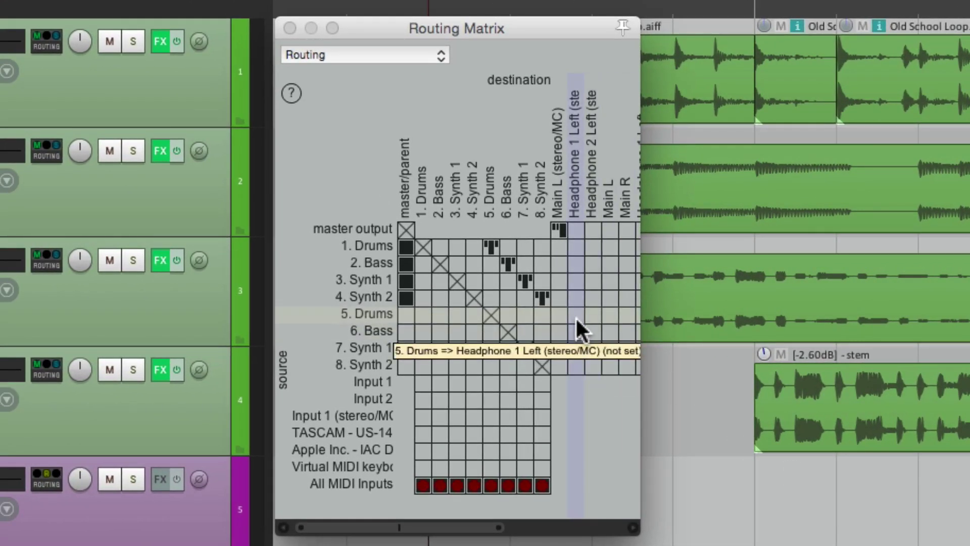
Step: Route tracks 5–8 to Headphone 1 Left, then check the Bass send settings (0.00 dB, Post-Fader)
left_click_drag(575, 316, 575, 358)
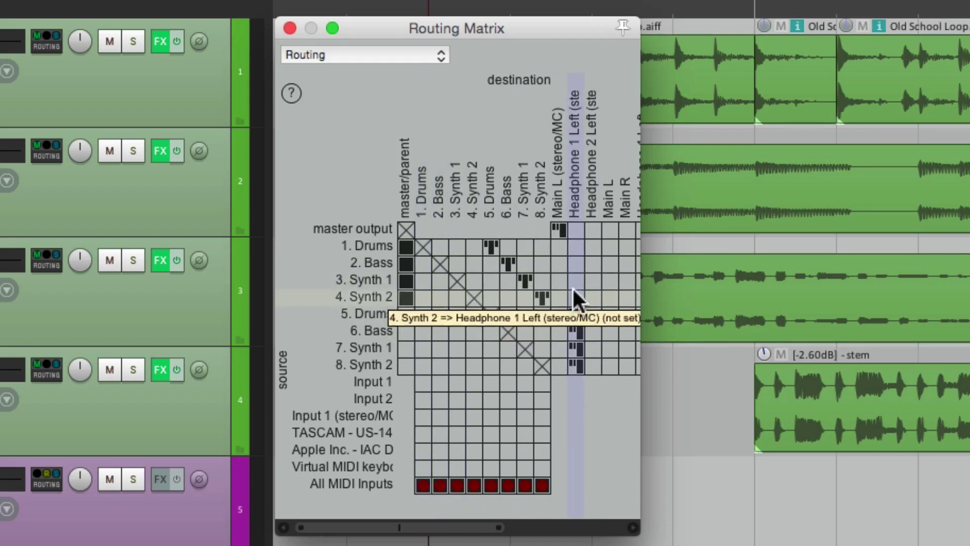
right_click(576, 327)
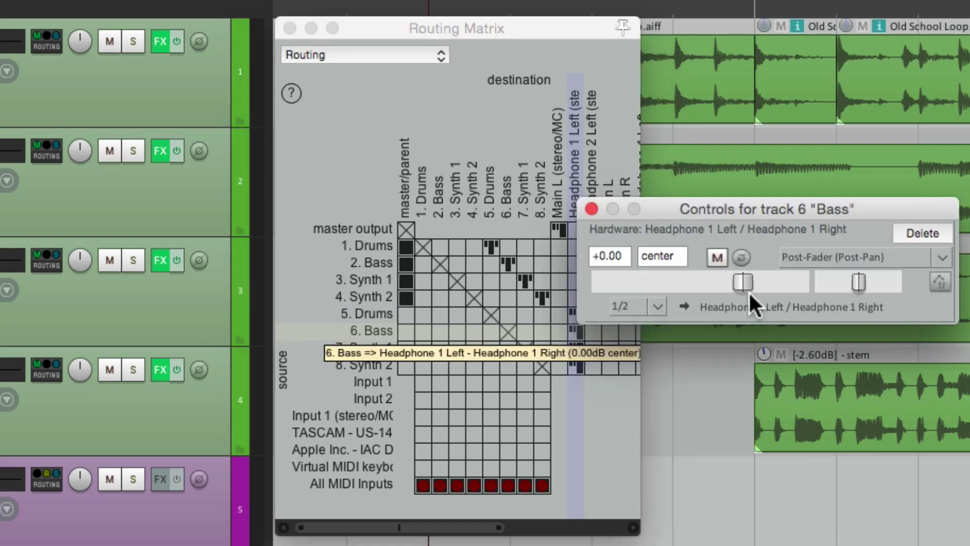
left_click(591, 208)
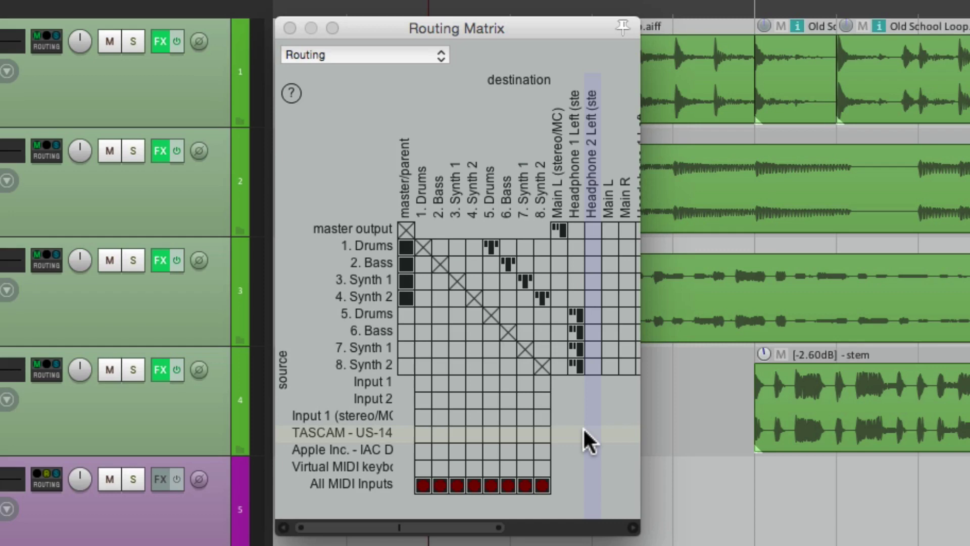
Step: Select purple tracks 5–8 and duplicate them, placing the copies below as tracks 9–12
left_click(290, 28)
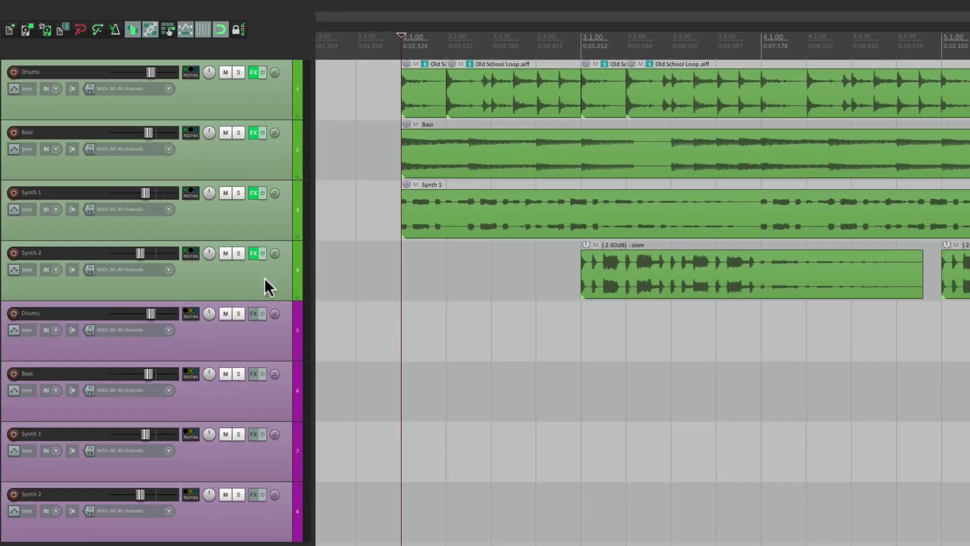
left_click(250, 345)
left_click(269, 528, "shift")
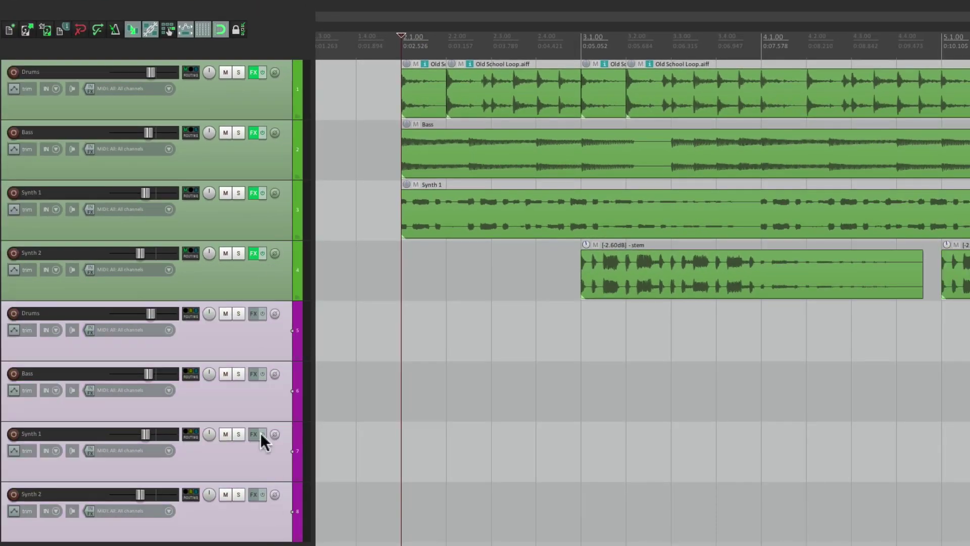
right_click(252, 339)
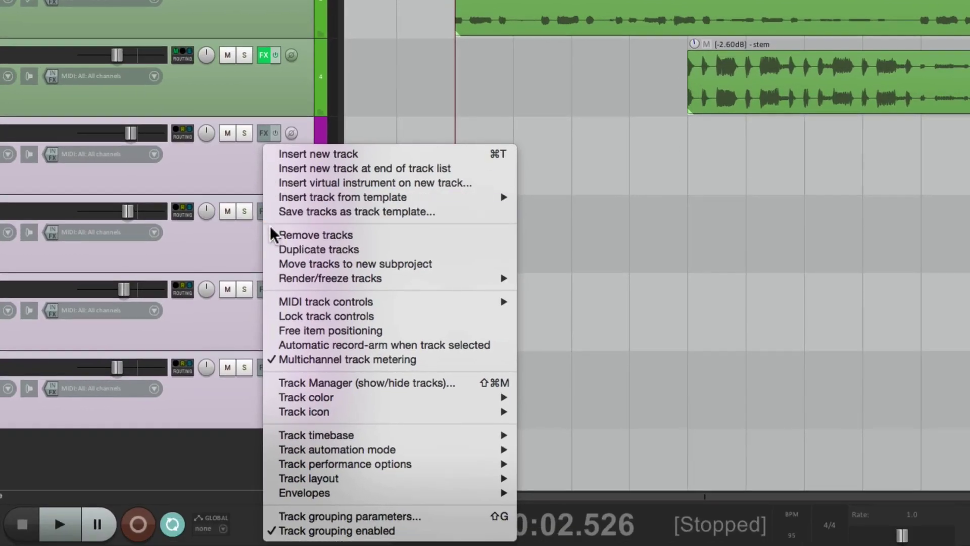
left_click(258, 404)
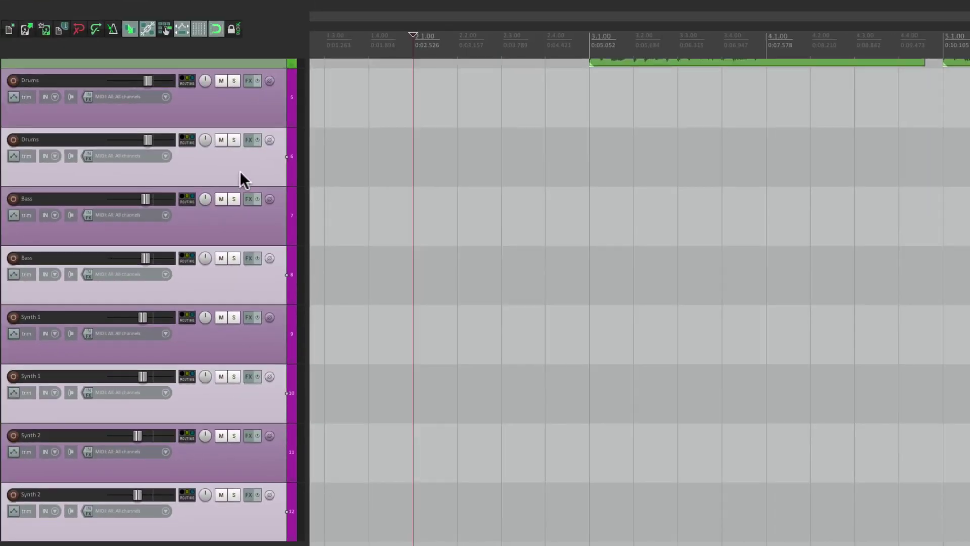
left_click_drag(240, 169, 219, 477)
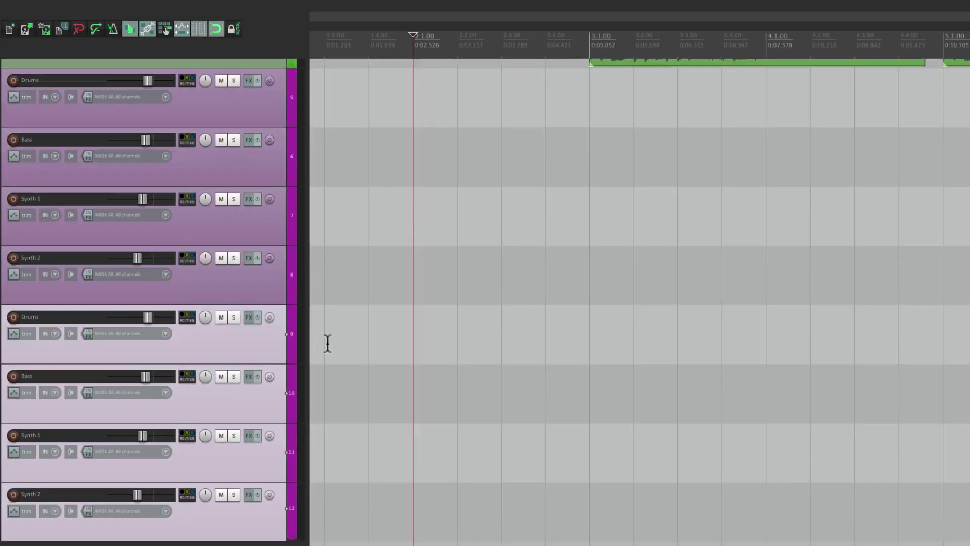
scroll(346, 355, "up", 1)
scroll(346, 355, "up", 5)
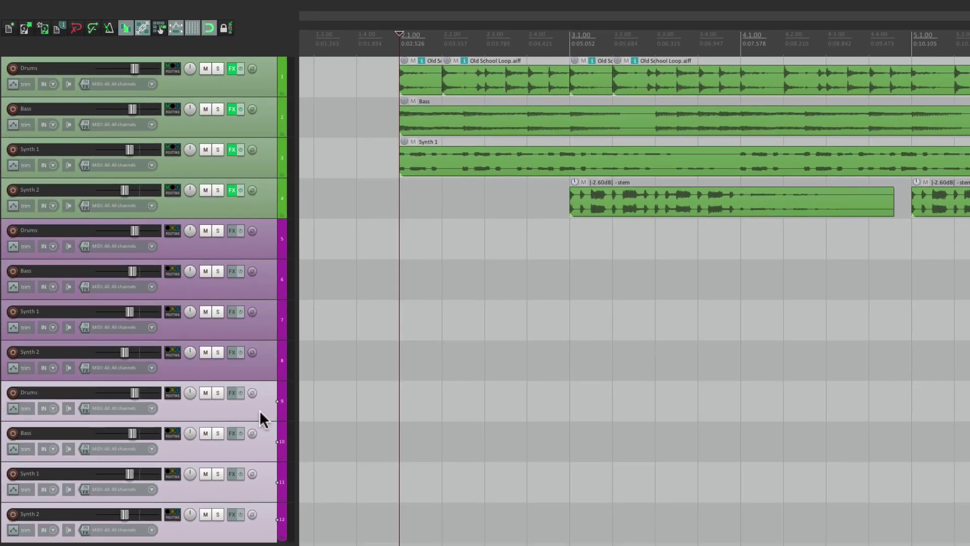
Step: Colour the new tracks 9–12 olive
key("alt+shift+c")
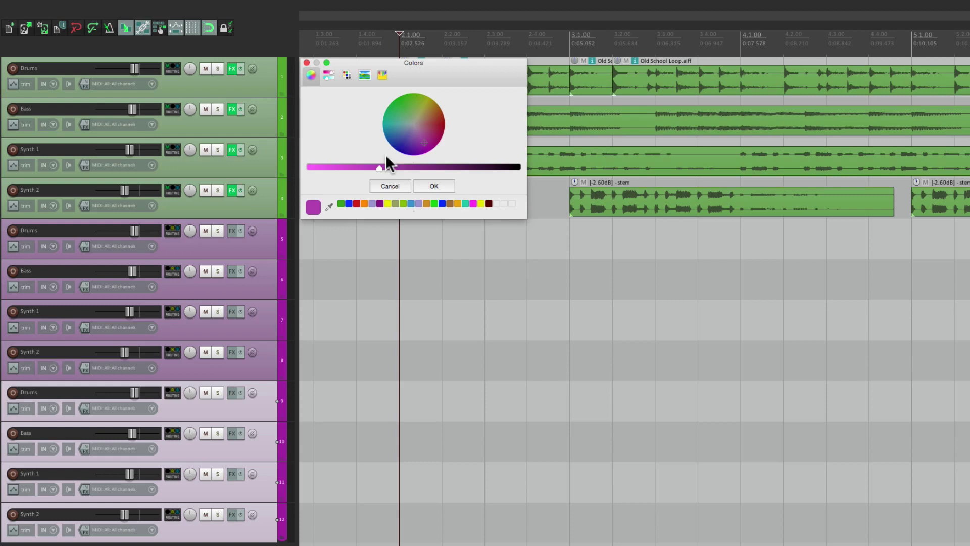
left_click(427, 106)
left_click(433, 185)
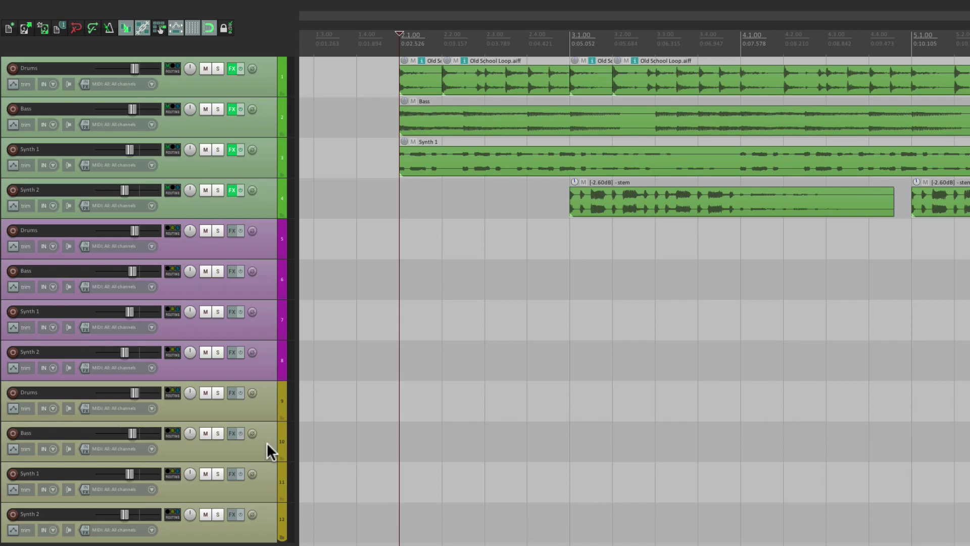
Step: In the Routing Matrix, toggle and inspect the 1. Drums send to 9. Drums
key("alt+r")
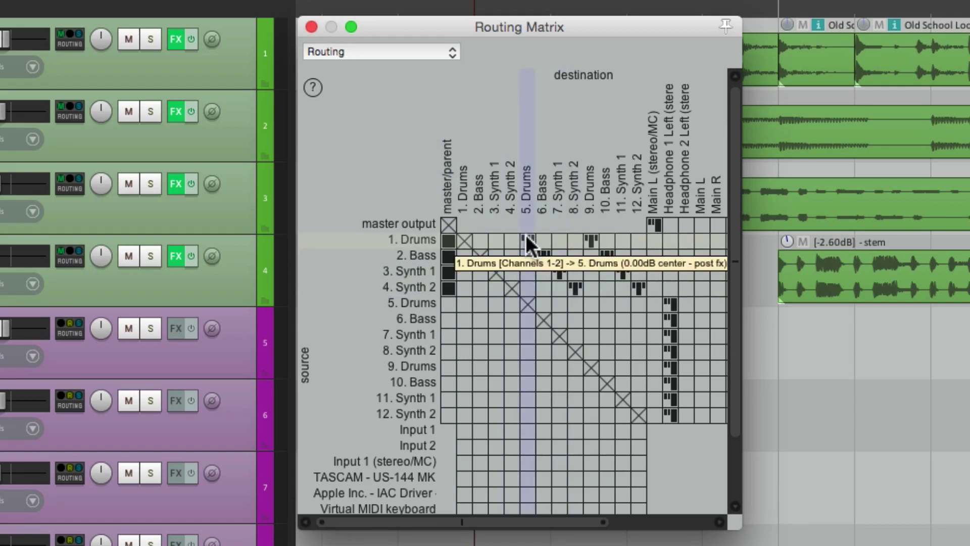
left_click(587, 236)
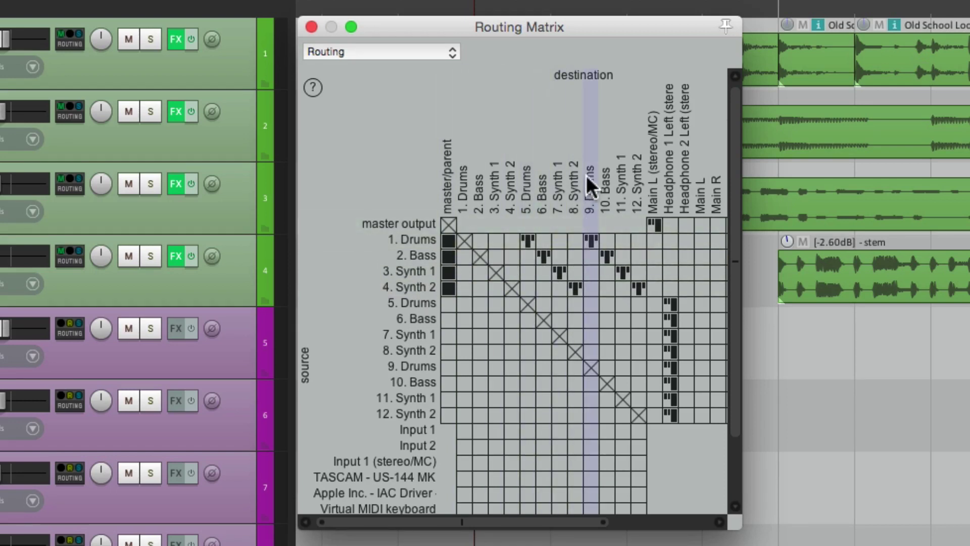
left_click(587, 234)
right_click(587, 235)
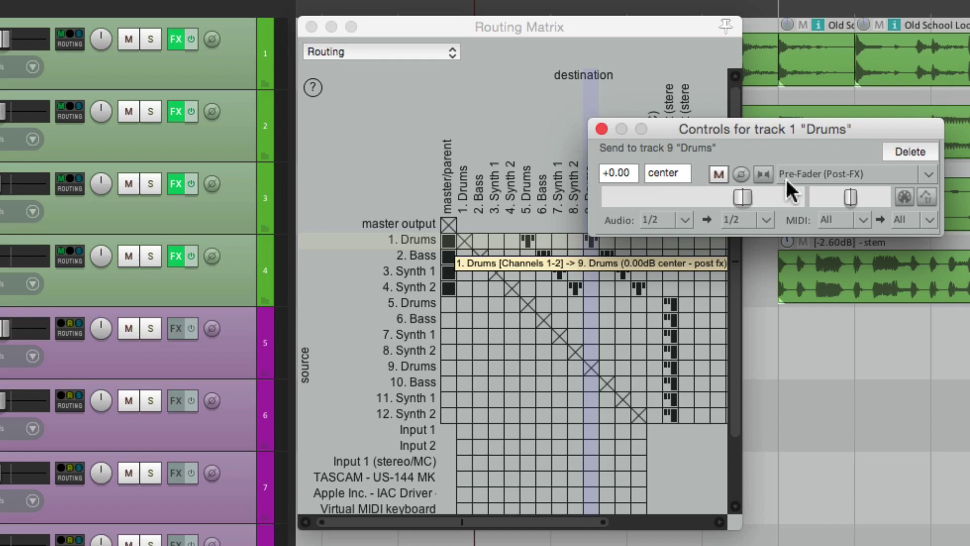
left_click(601, 128)
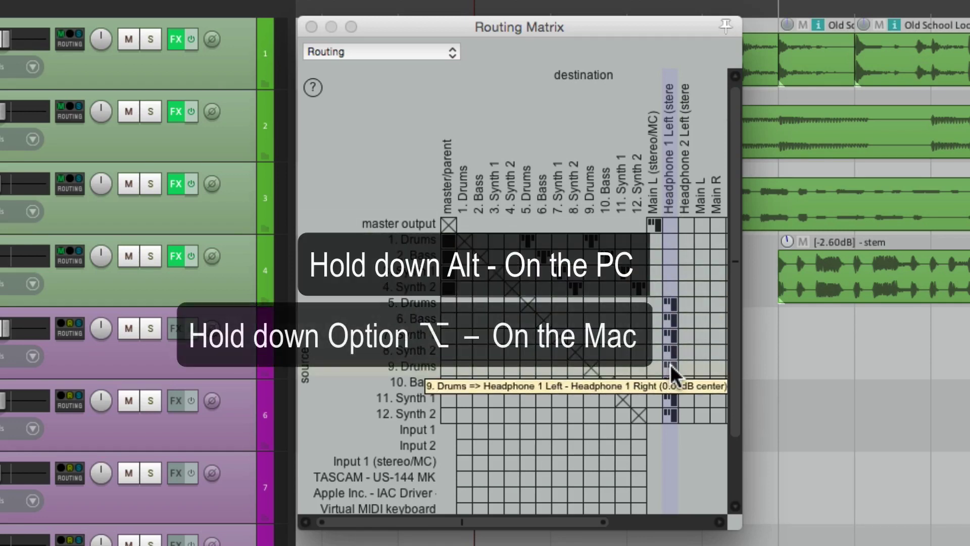
Step: Move tracks 9–12 from Headphone 1 to Headphone 2 Left and shift master sends from tracks 1–4 to 9–12
left_click_drag(671, 365, 672, 411)
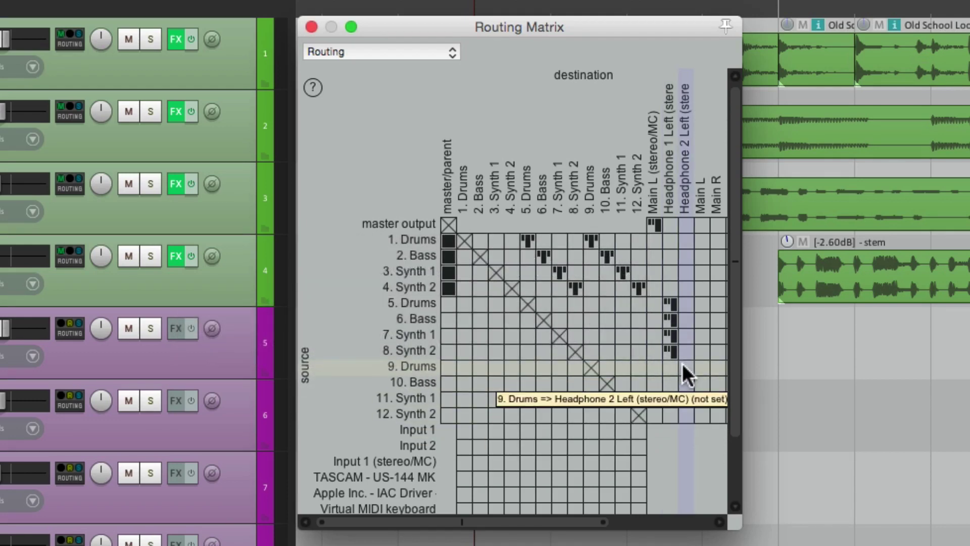
left_click_drag(683, 365, 685, 414)
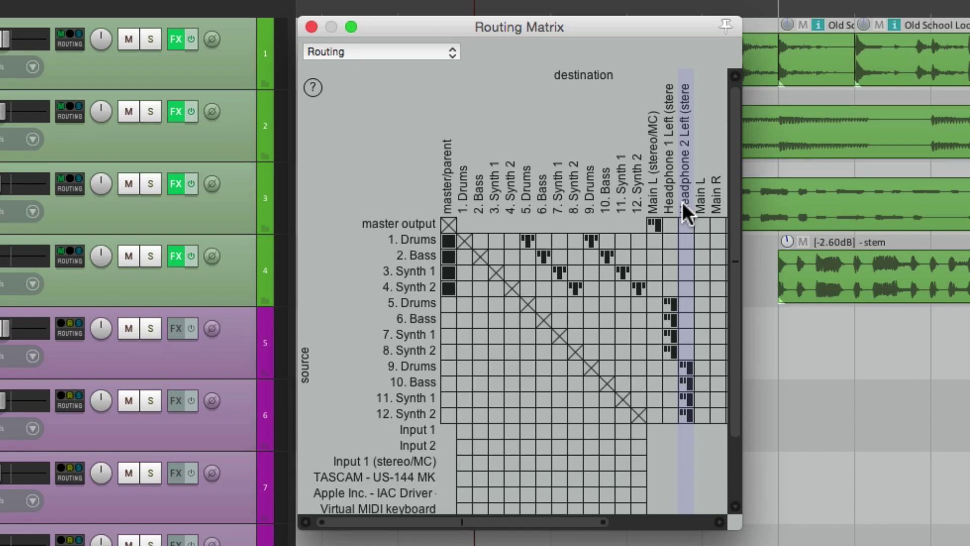
left_click_drag(448, 242, 450, 287)
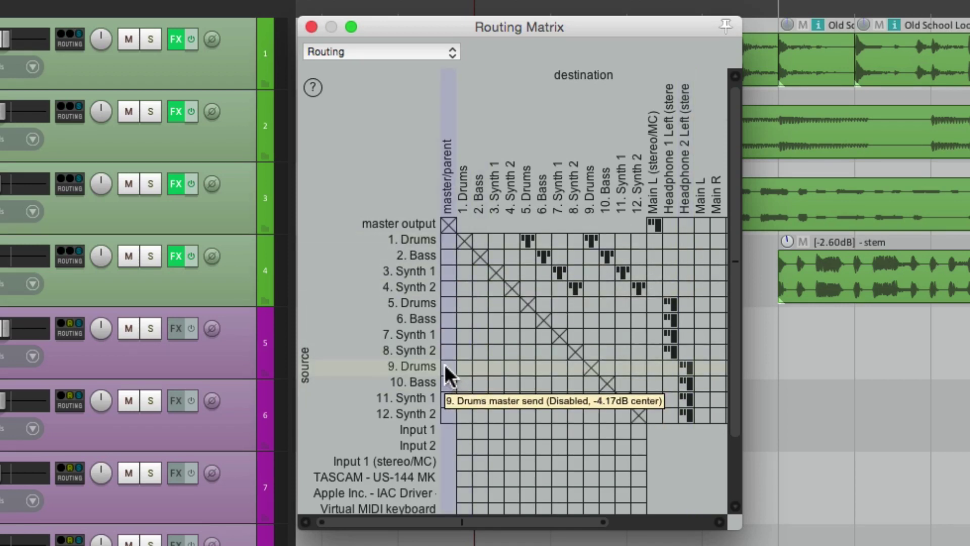
left_click_drag(445, 366, 447, 413)
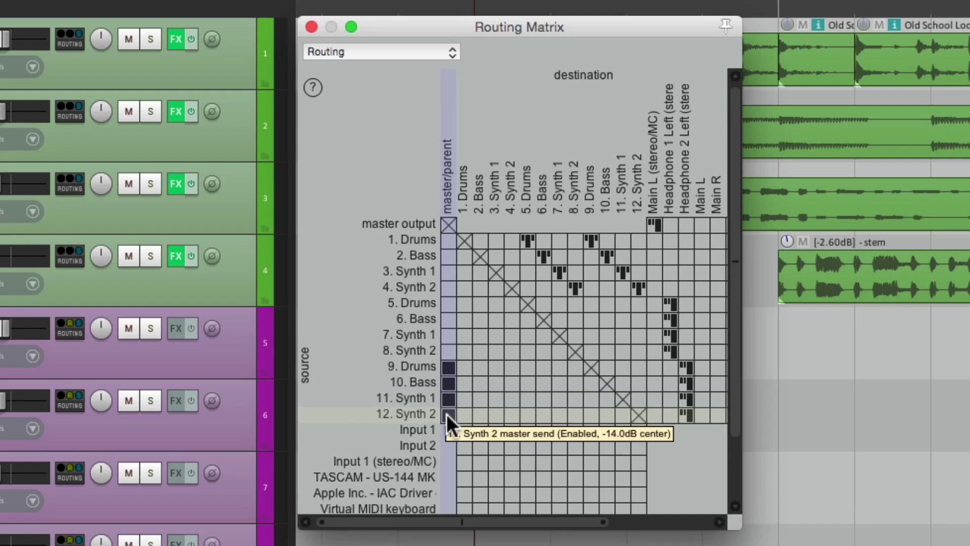
key("alt+r")
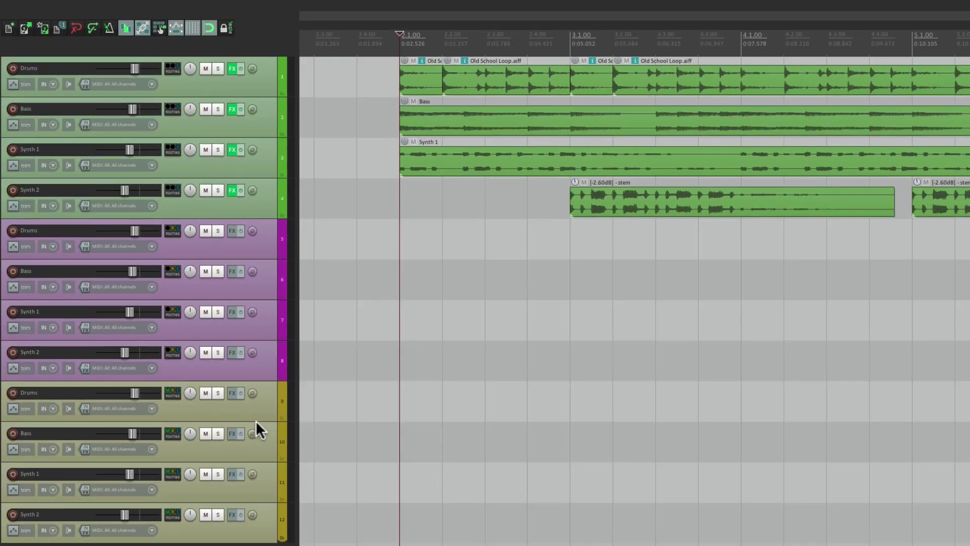
Step: While playing, lower the track 9 Drums and track 10 Bass volumes, then stop playback
key("space")
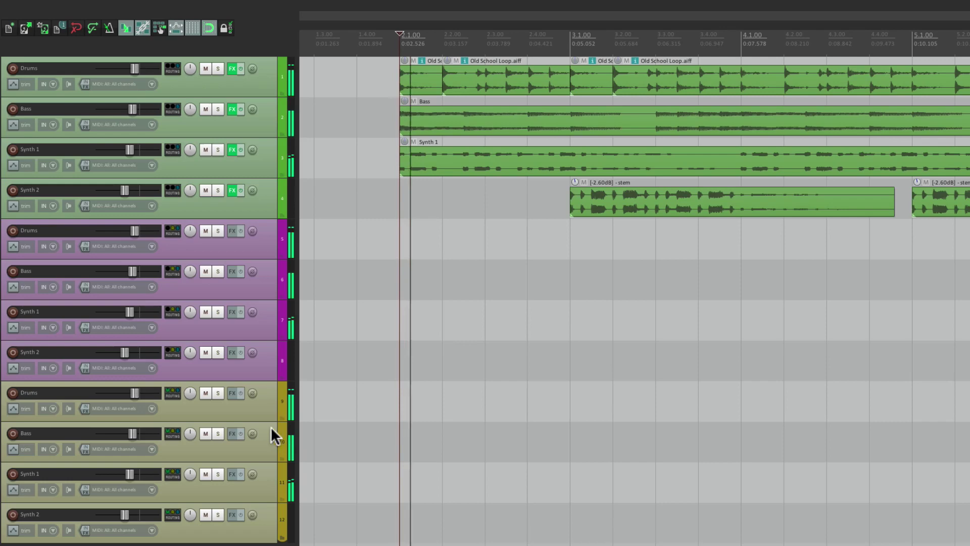
left_click_drag(134, 392, 90, 399)
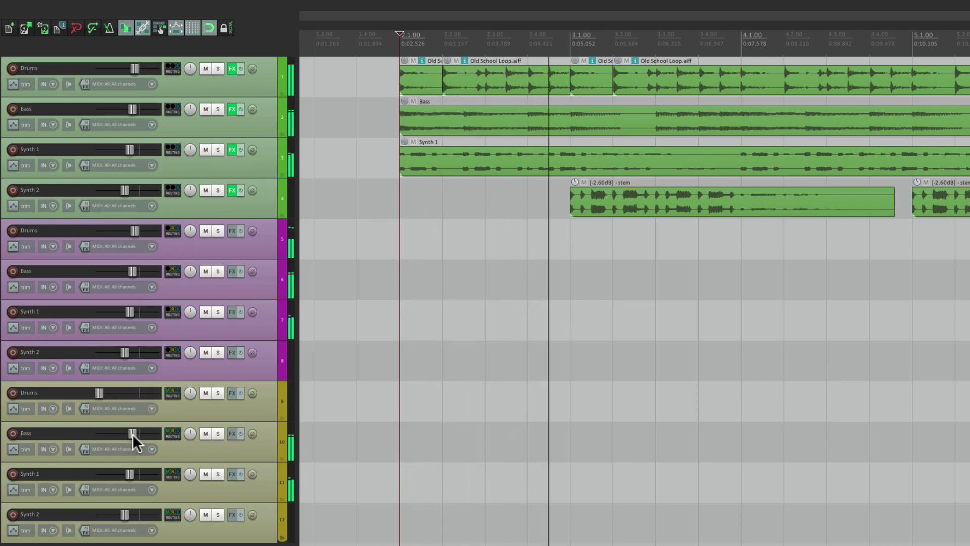
left_click_drag(132, 433, 88, 437)
key("space")
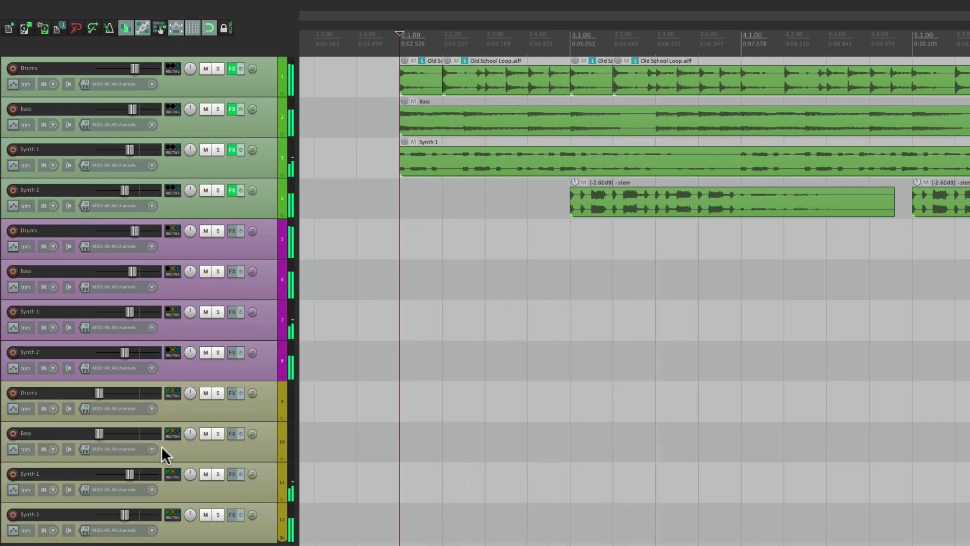
Step: In the Routing Matrix, turn off master sends for tracks 9–12 and turn them back on for 1–4
key("alt+r")
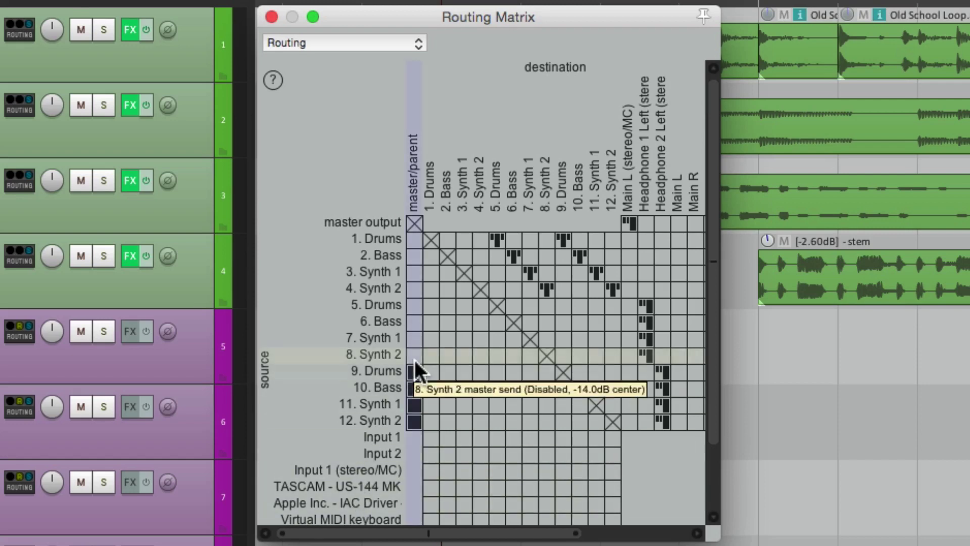
left_click(399, 307)
left_click(399, 320)
left_click(398, 333)
left_click(416, 420)
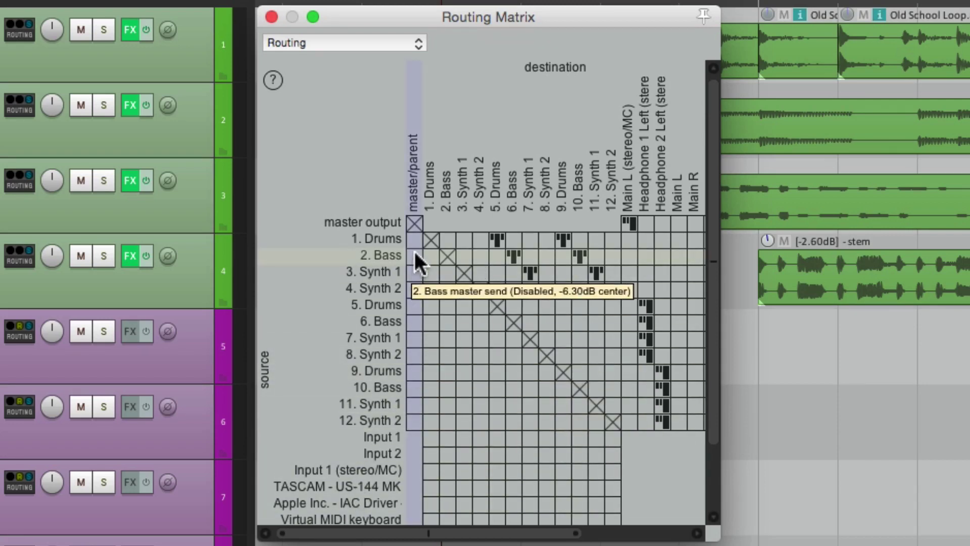
left_click_drag(414, 240, 411, 289)
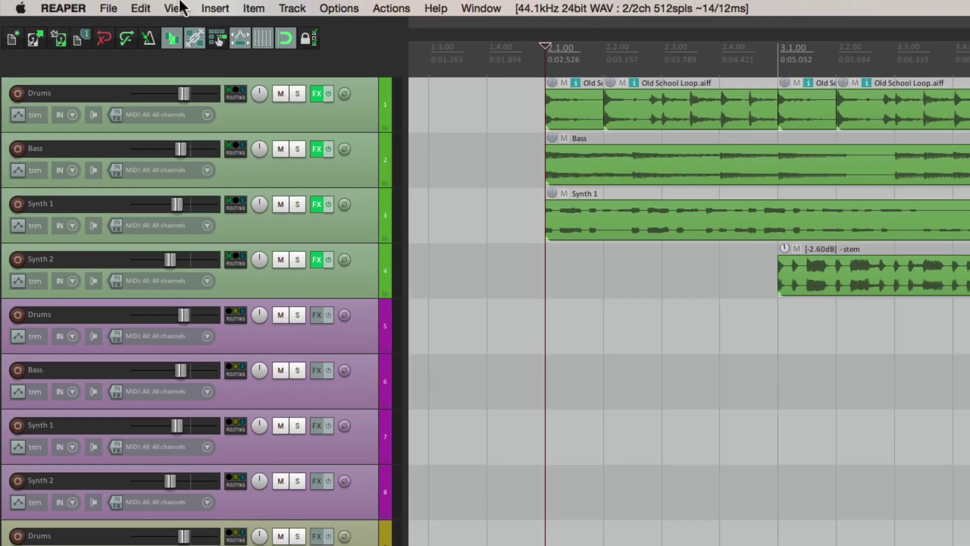
Step: In the Track Manager, select tracks 5–12 and clear their TCP and MCP visibility
left_click(131, 5)
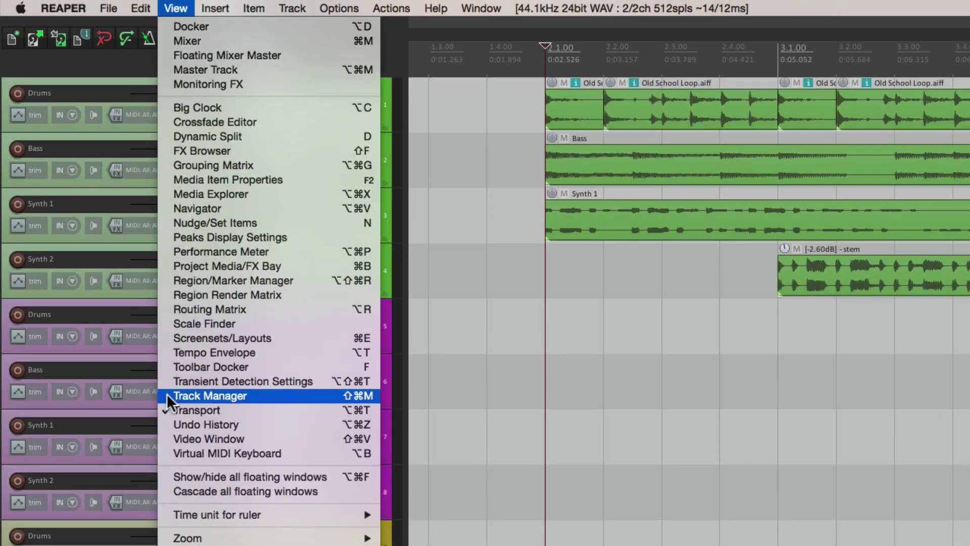
left_click(166, 396)
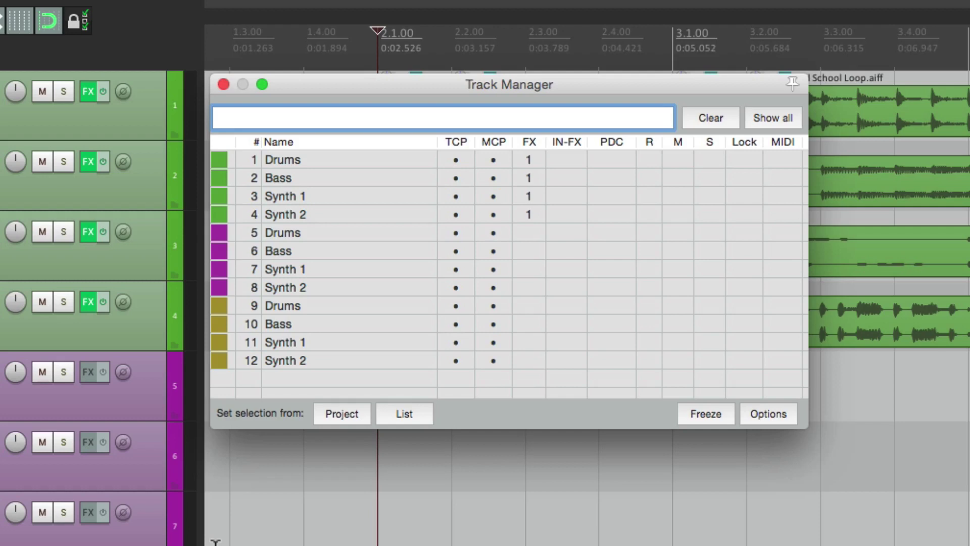
left_click(353, 238)
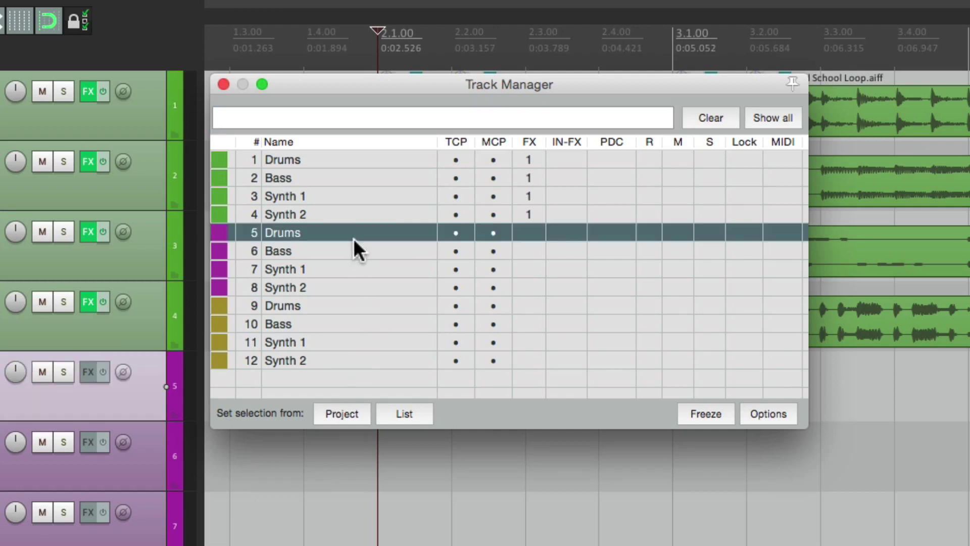
left_click(355, 356, "shift")
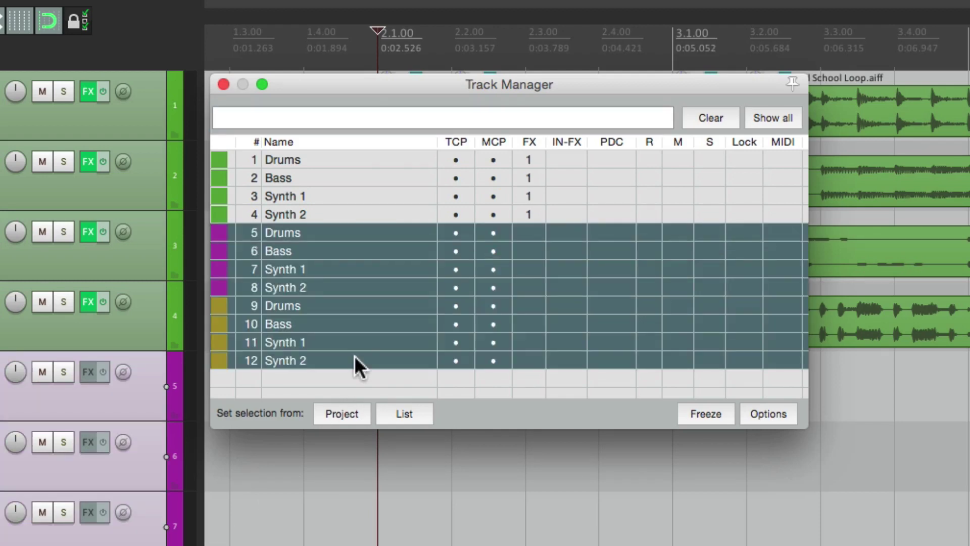
left_click(455, 233)
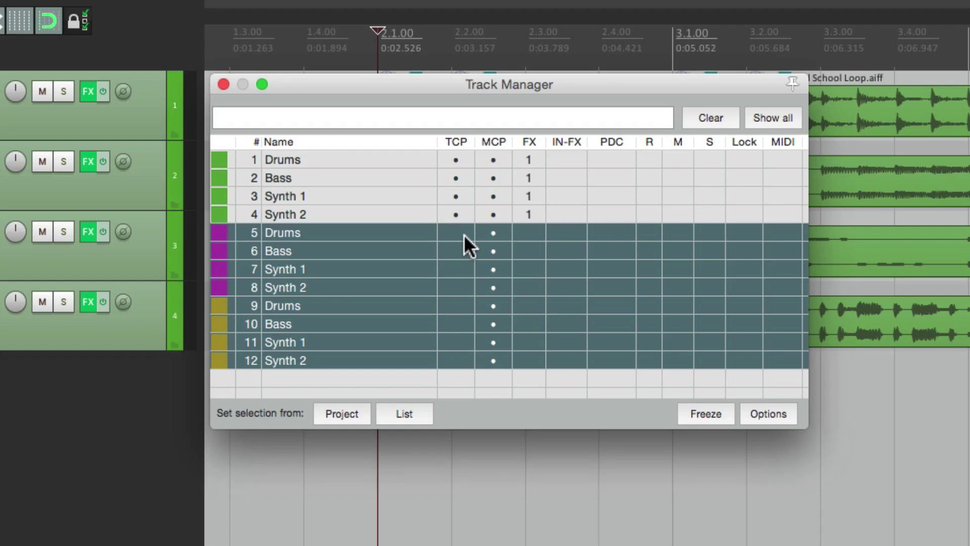
left_click(503, 234)
left_click(223, 84)
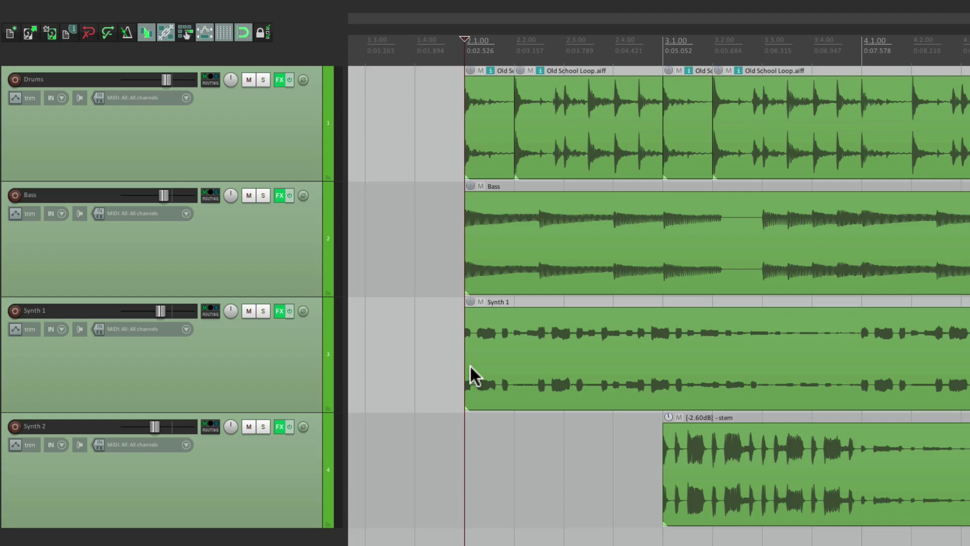
Step: Open the Mixer and the Screensets/Layouts window, selecting track view slot 1
key("super+m")
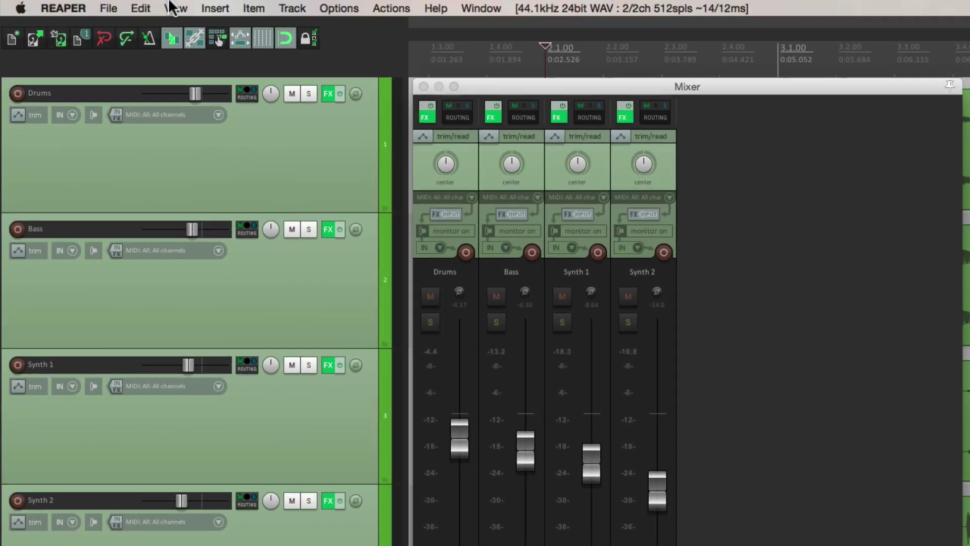
left_click(176, 8)
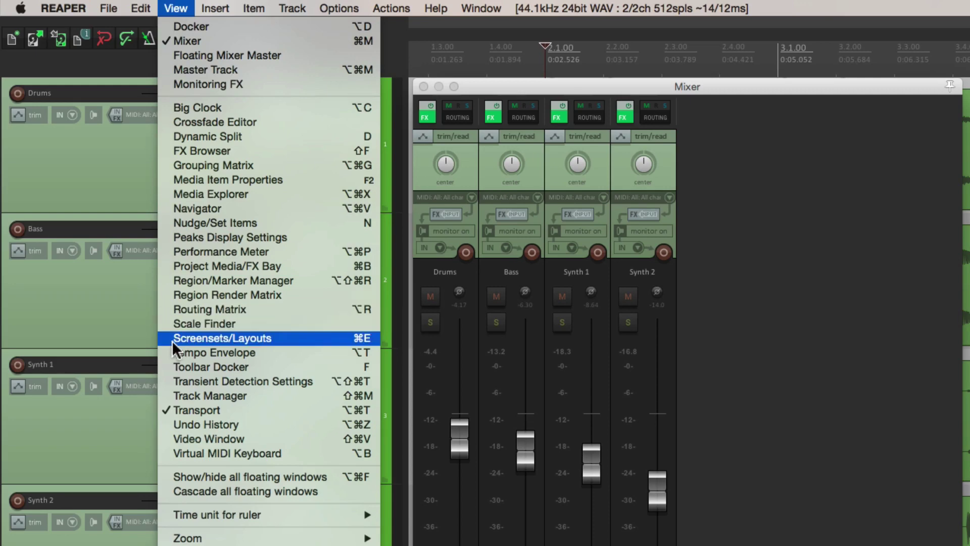
left_click(222, 338)
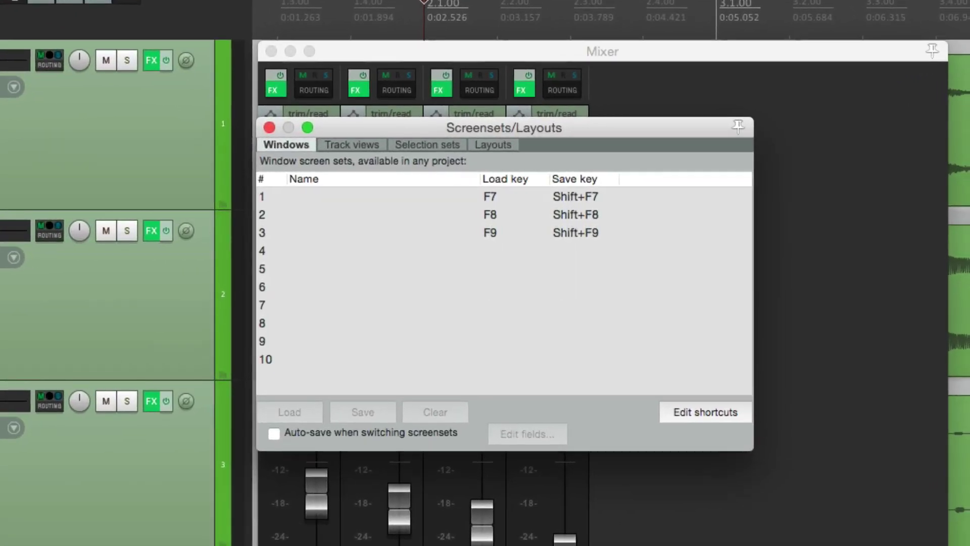
left_click(368, 144)
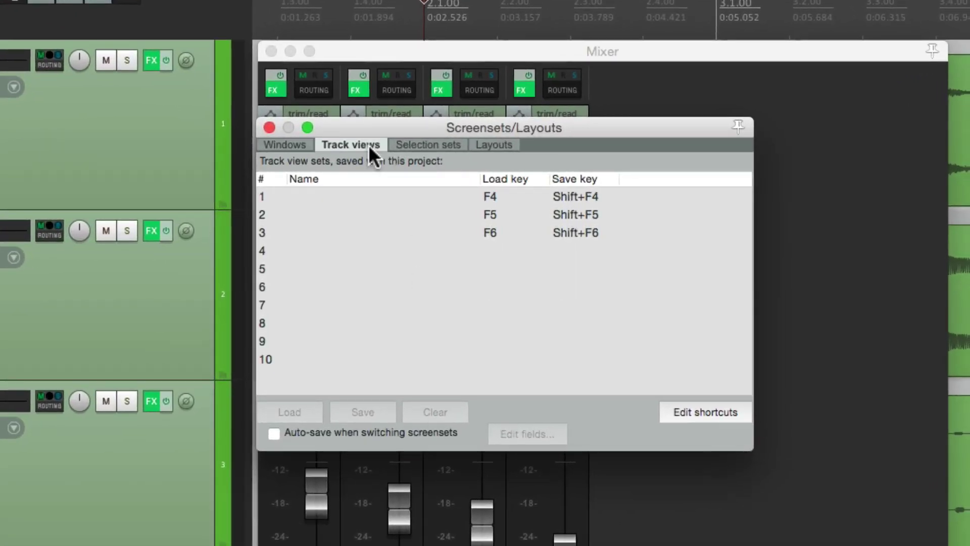
left_click(365, 196)
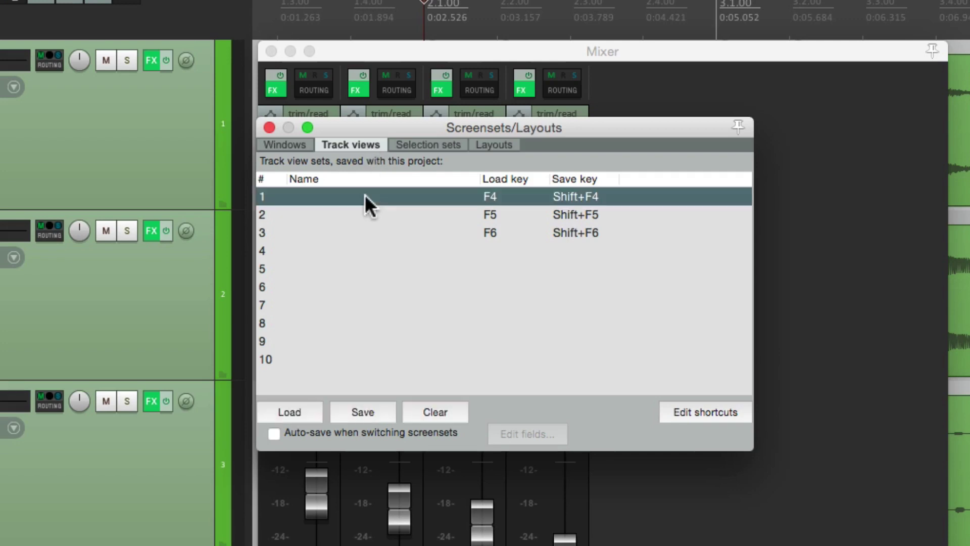
Step: Save slot 1 as 'Normal', excluding TCP status, horizontal zoom and track scroll positions
left_click(387, 411)
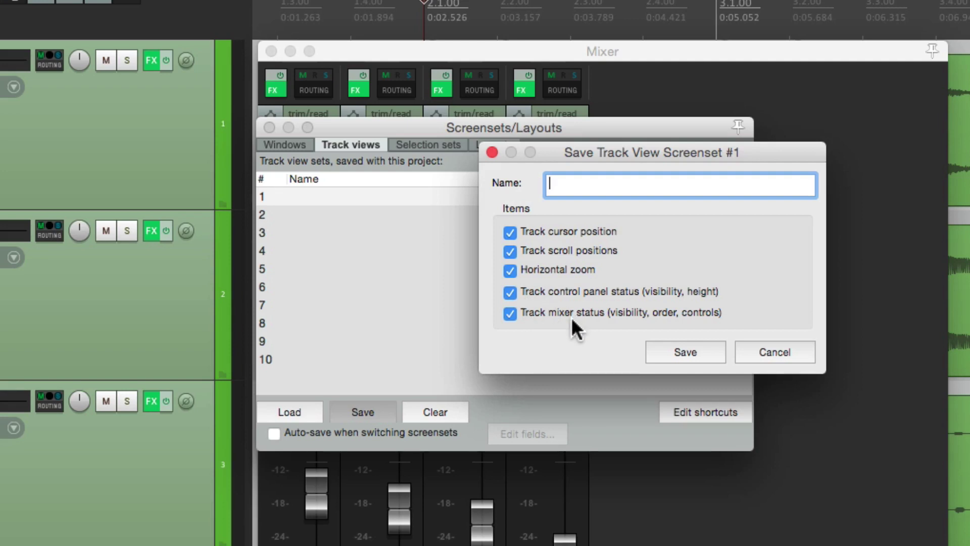
left_click(510, 292)
left_click(510, 270)
left_click(509, 250)
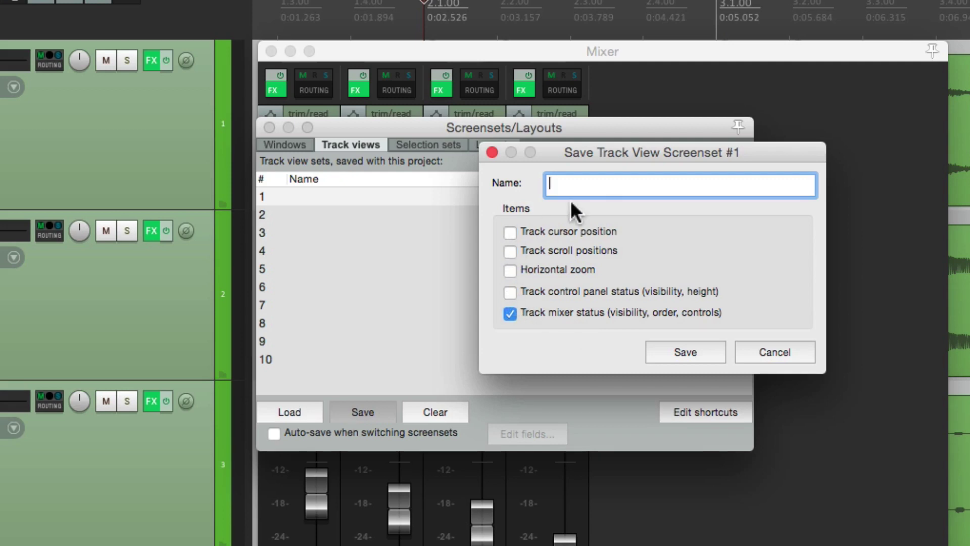
type("Normal")
left_click(686, 350)
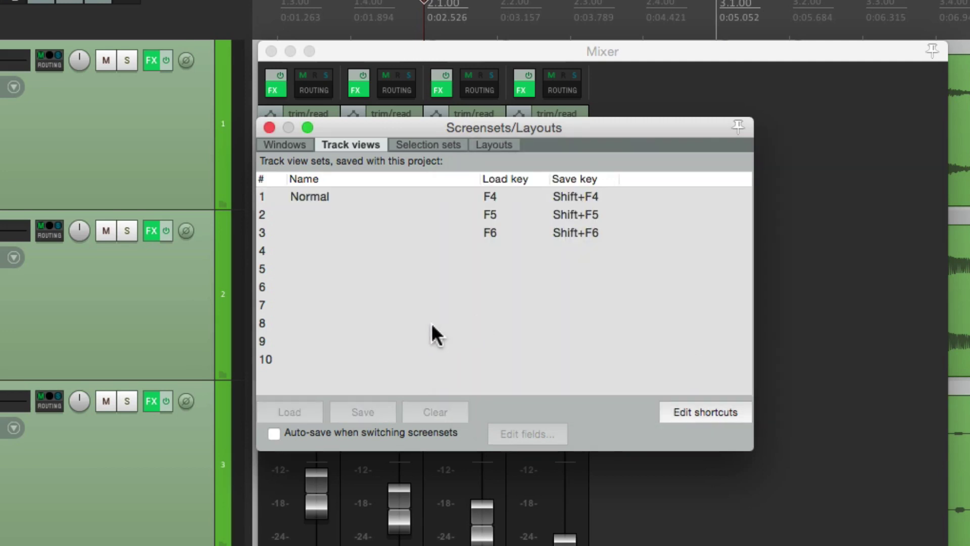
Step: In Track Manager, hide tracks 1–4 from the Mixer and show tracks 5–8 instead
key("ctrl+alt+m")
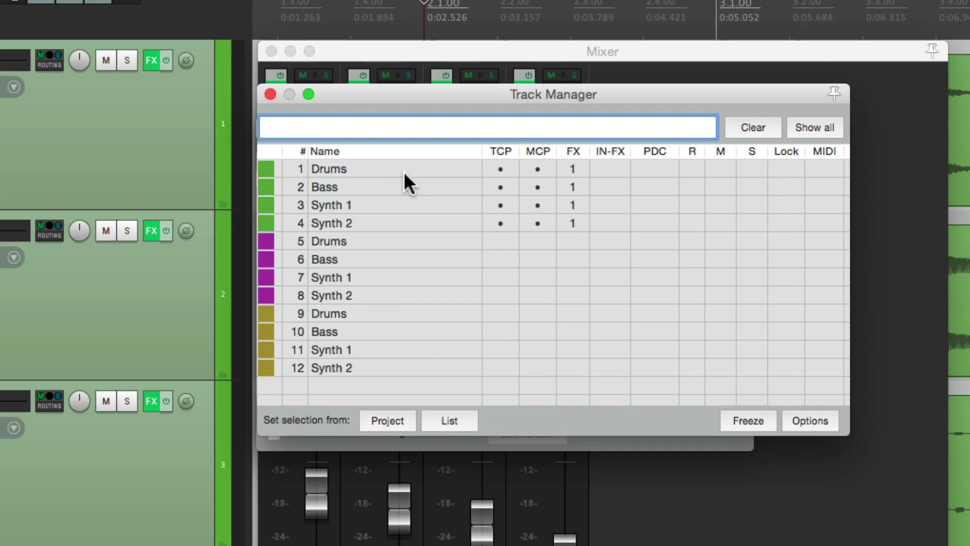
left_click_drag(407, 171, 437, 228)
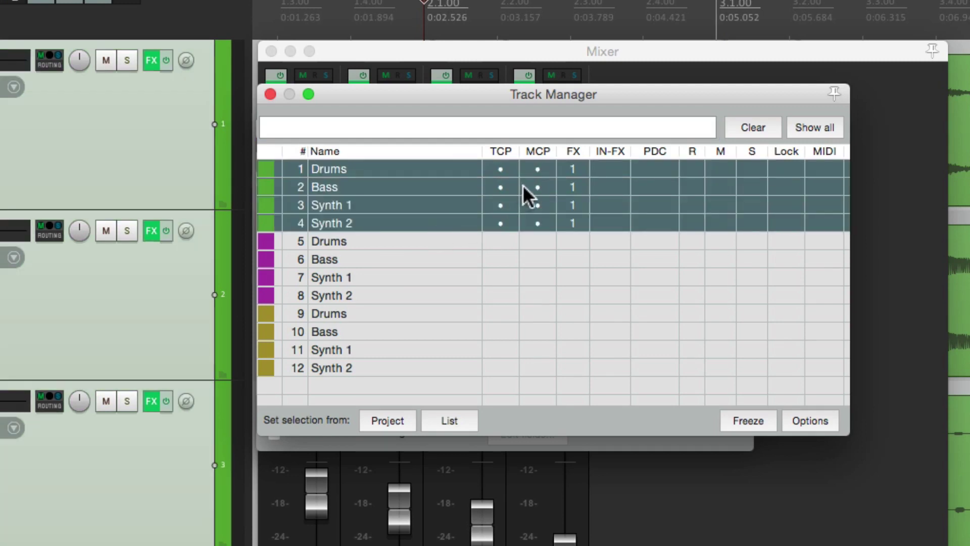
left_click(539, 163)
left_click(429, 238)
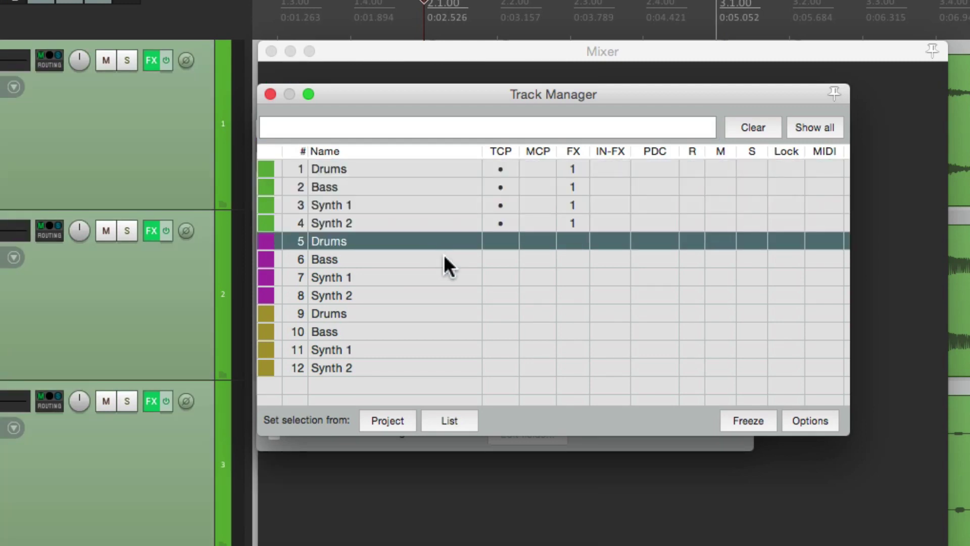
left_click(421, 292, "shift")
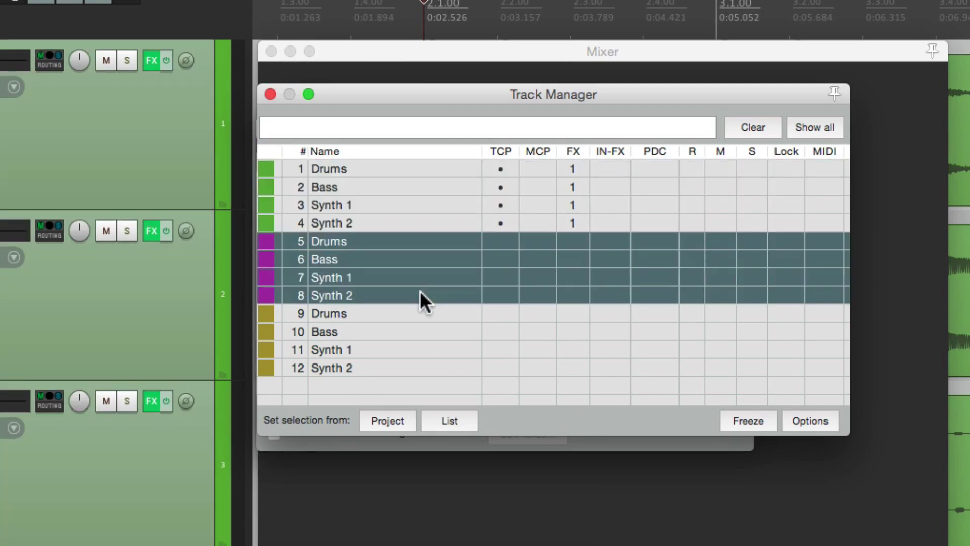
left_click(547, 237)
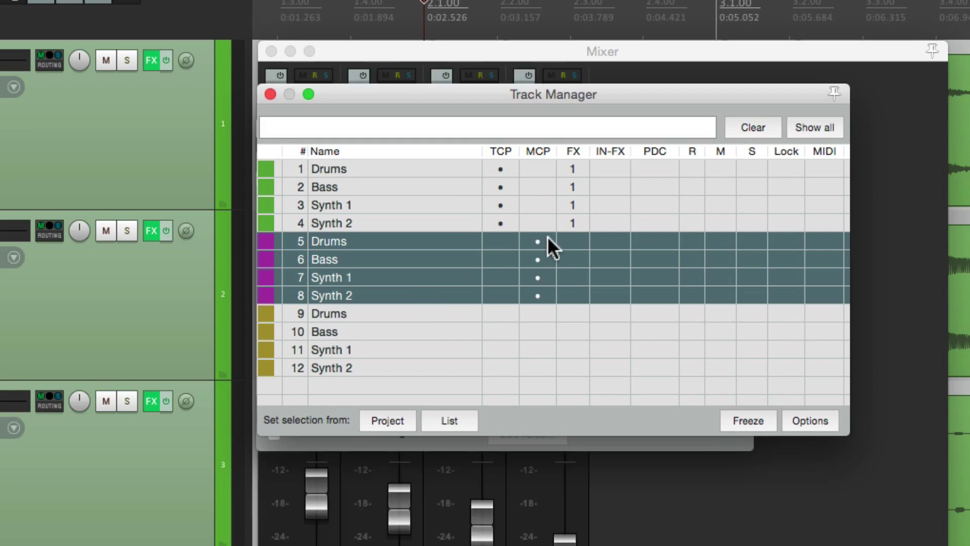
left_click(270, 95)
Step: Save the current view as track view screenset 2 named 'Headphones 1'
key("super+e")
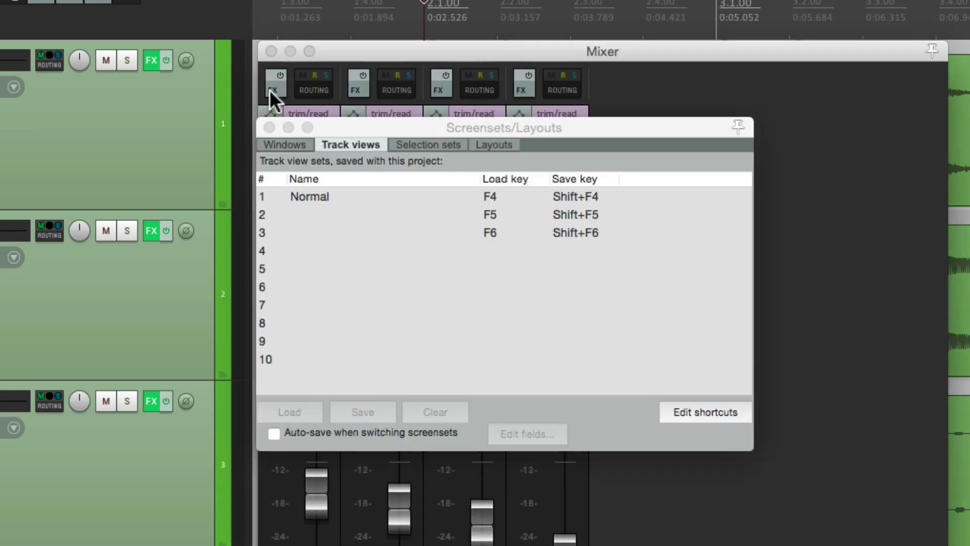
left_click(399, 213)
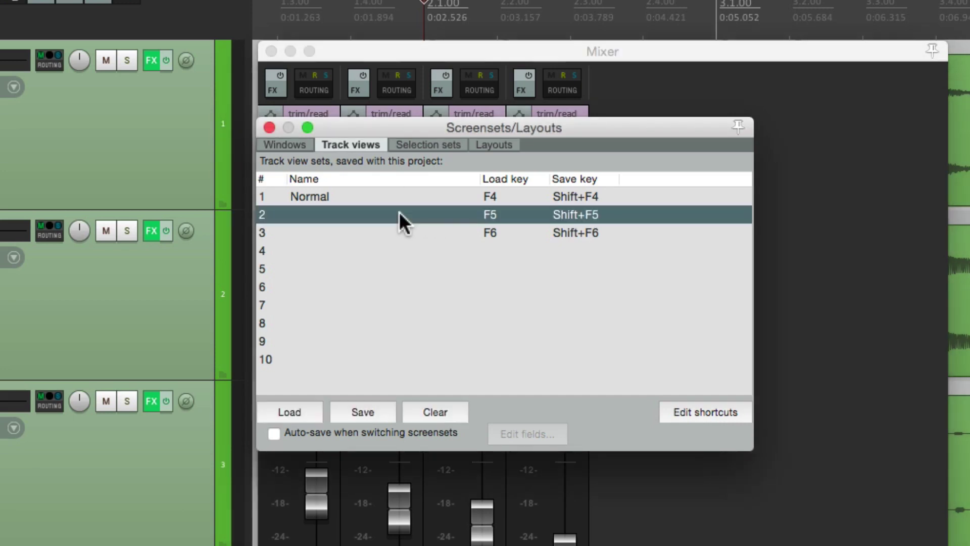
left_click(374, 410)
type("Hea")
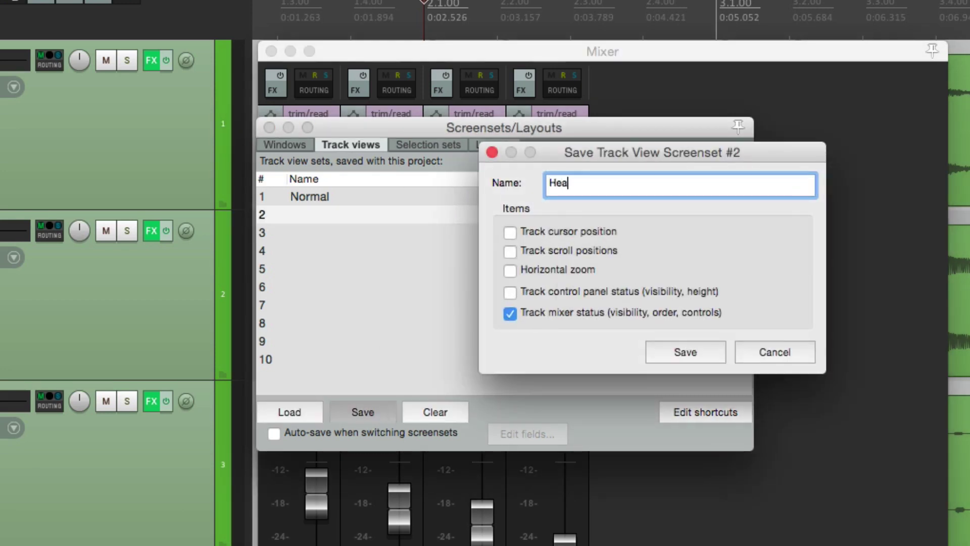
type("dphones 1")
key("Return")
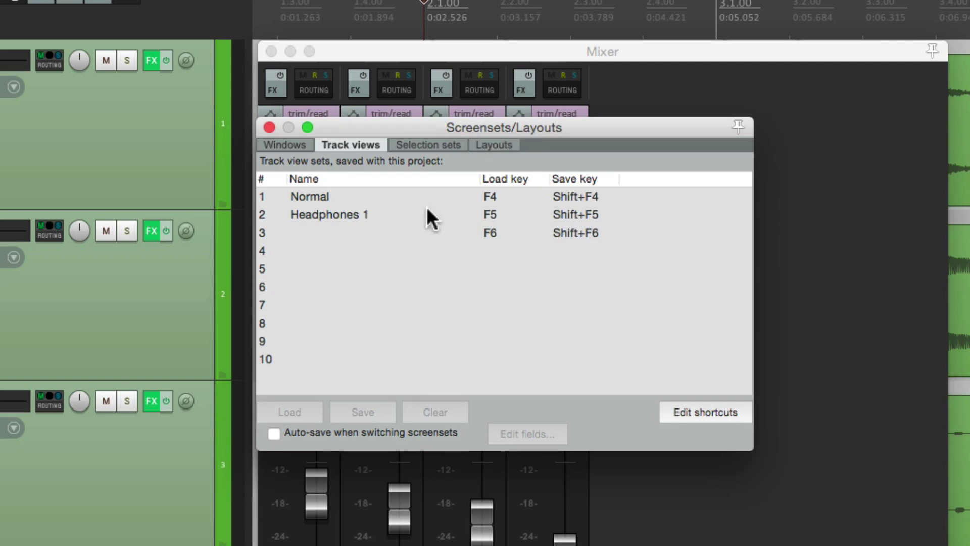
key("super+alt+m")
Step: Hide tracks 5–8 from the Mixer and show tracks 9–12 in Track Manager
left_click(441, 237)
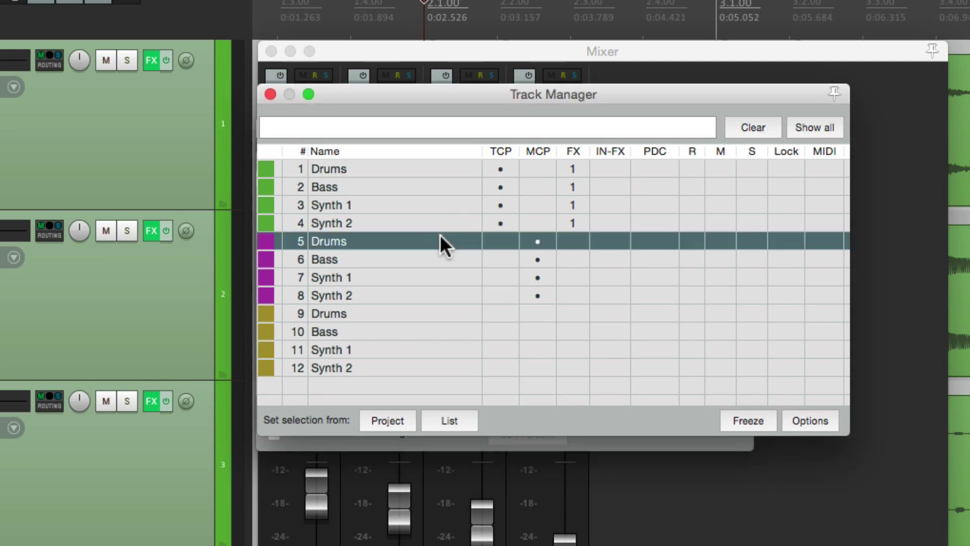
left_click(411, 295, "shift")
left_click(538, 241)
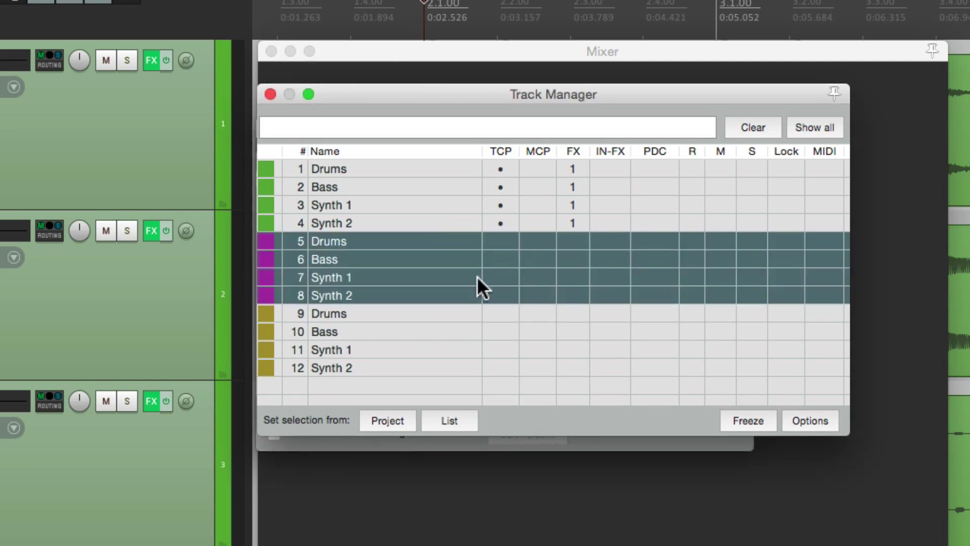
left_click(415, 311)
left_click(419, 364, "shift")
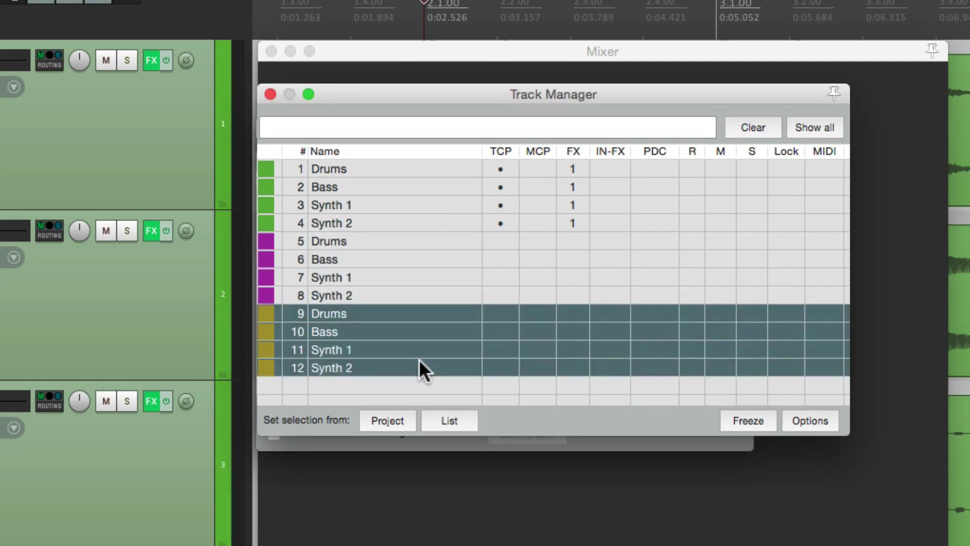
left_click(537, 314)
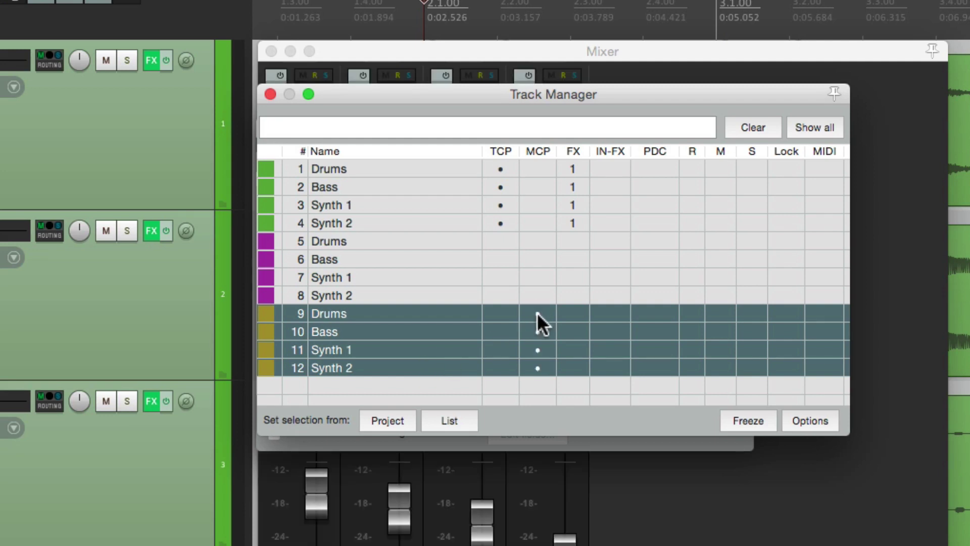
left_click(269, 92)
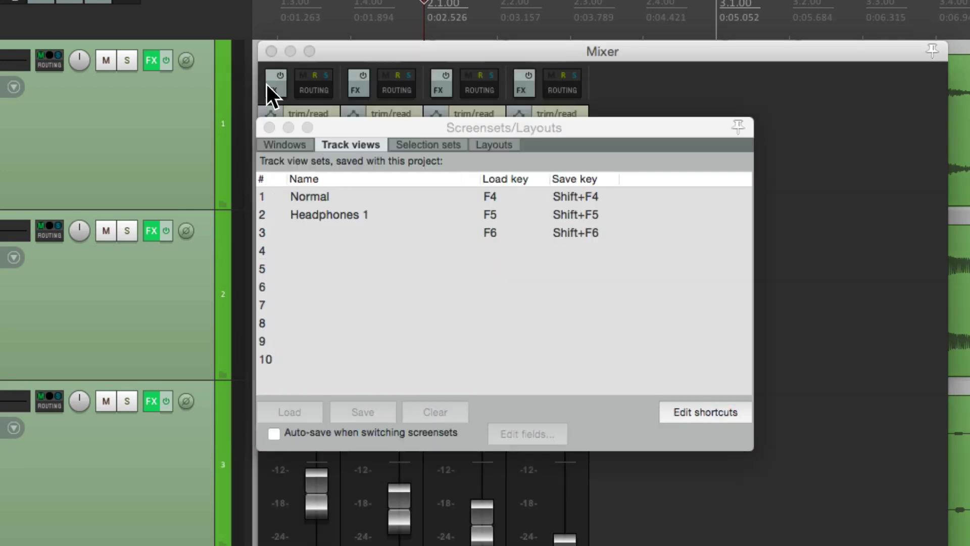
Step: Save the view into track view slot 3 as 'Headphones 2'
left_click(417, 234)
left_click(368, 404)
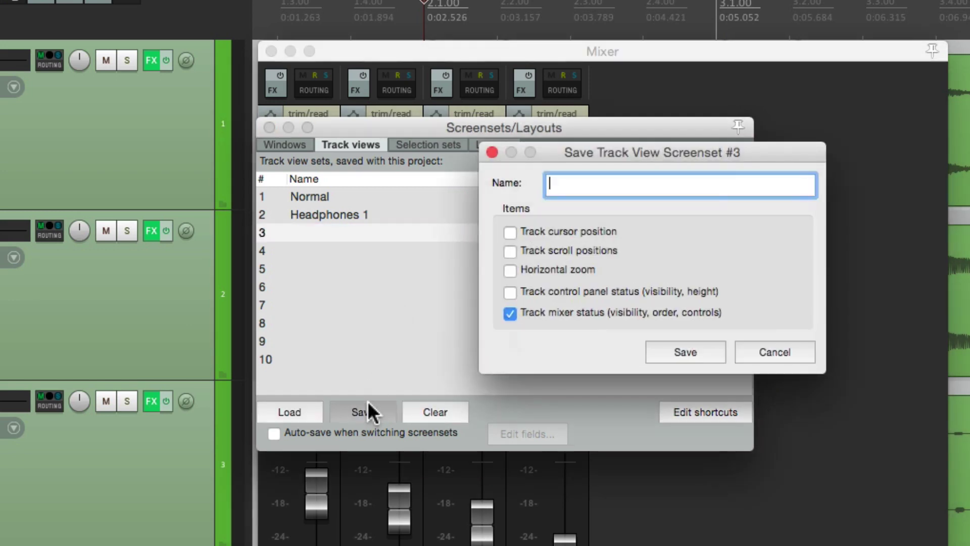
type("Headphones 2")
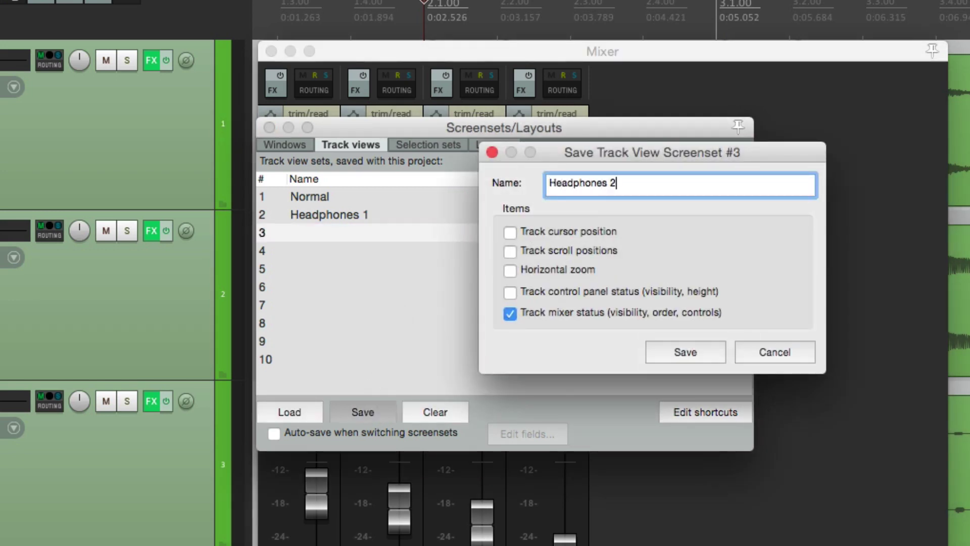
key("Return")
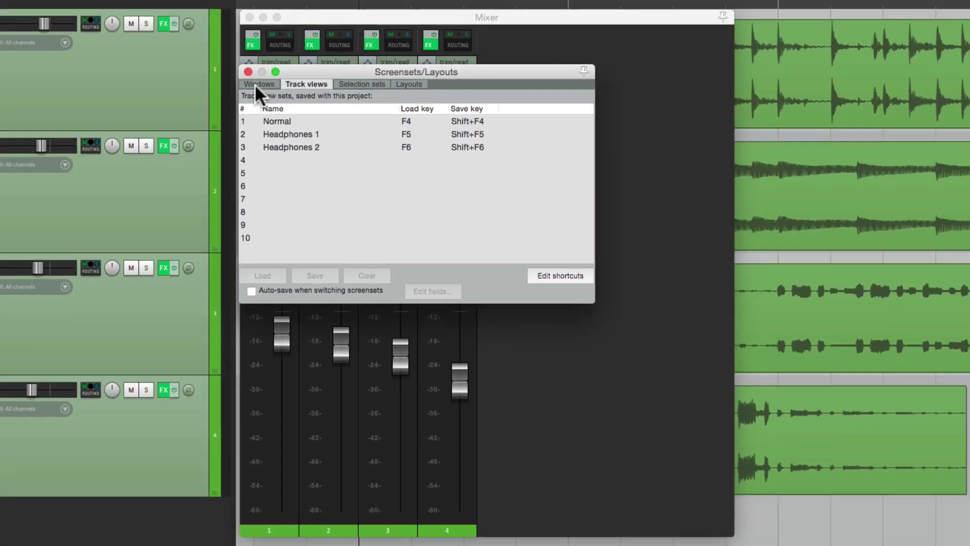
Step: Close the screensets window, test-lower the Drums, Bass and Synth 1 faders, then undo
left_click(269, 127)
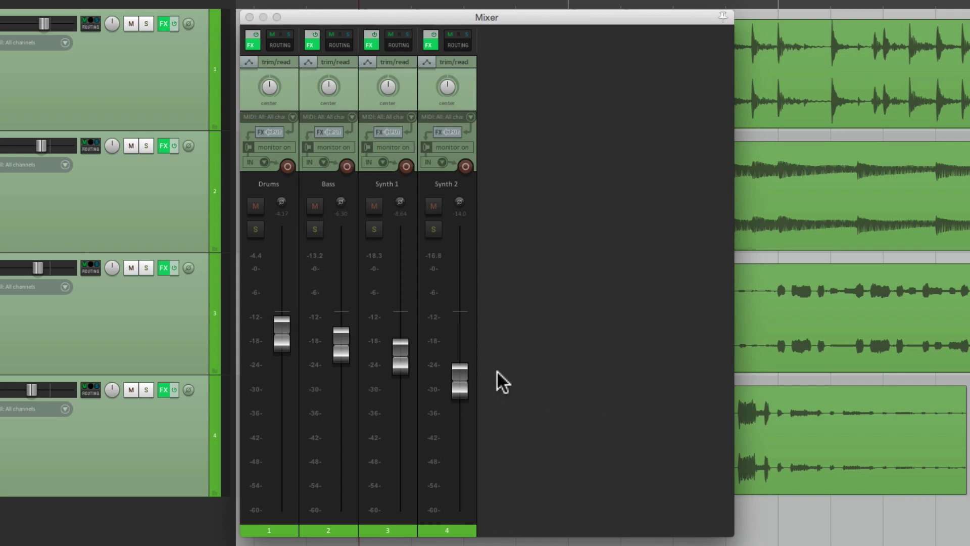
key("space")
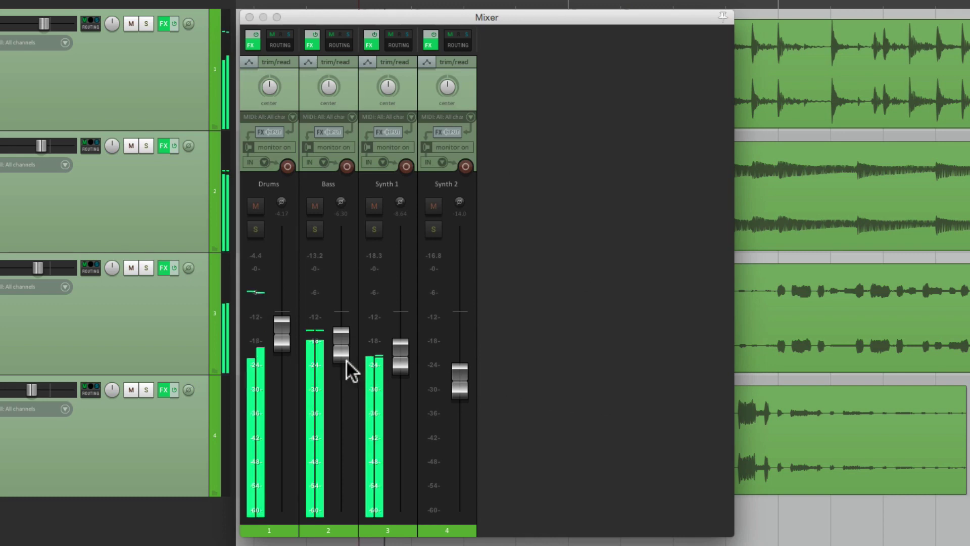
left_click_drag(281, 347, 290, 448)
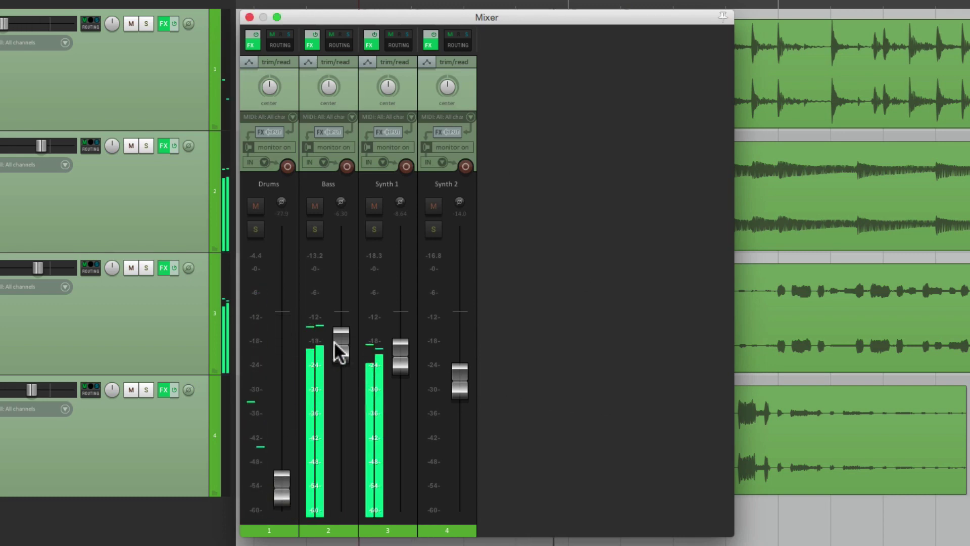
left_click_drag(338, 490, 338, 514)
left_click_drag(401, 363, 400, 459)
key("space")
key("super+z")
key("super+z")
key("super+z")
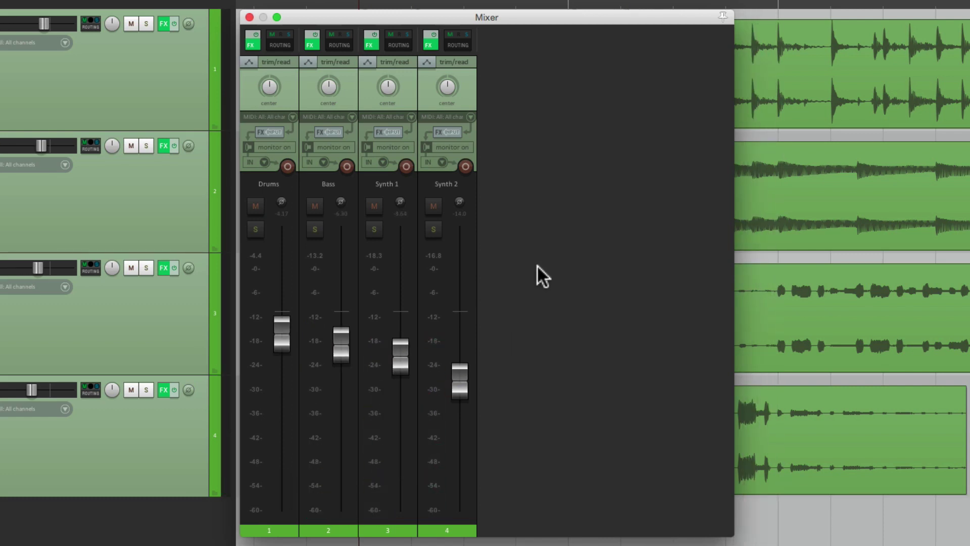
scroll(538, 265, "down", 4)
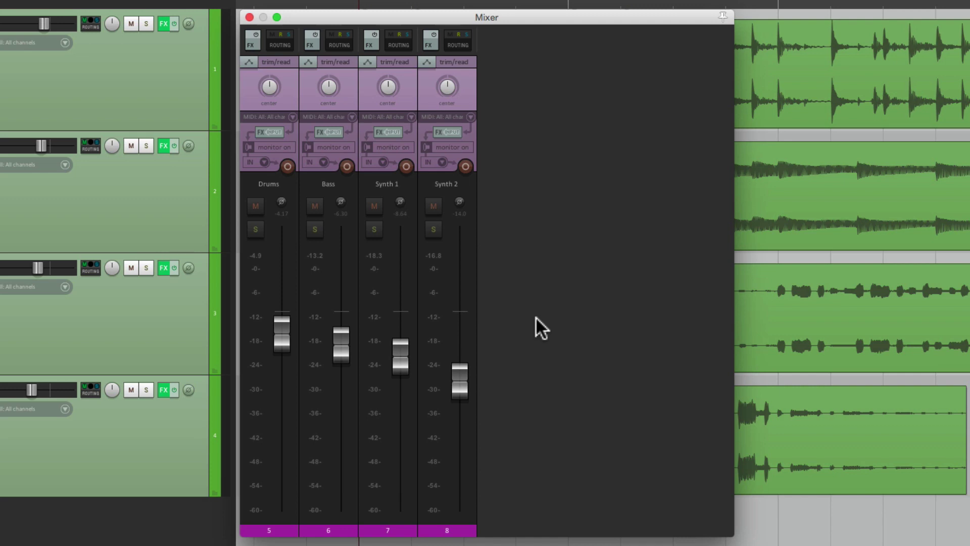
Step: During playback, lower the Drums, Bass and Synth 1 faders to about -24 dB, then revert
key("space")
left_click_drag(280, 340, 287, 422)
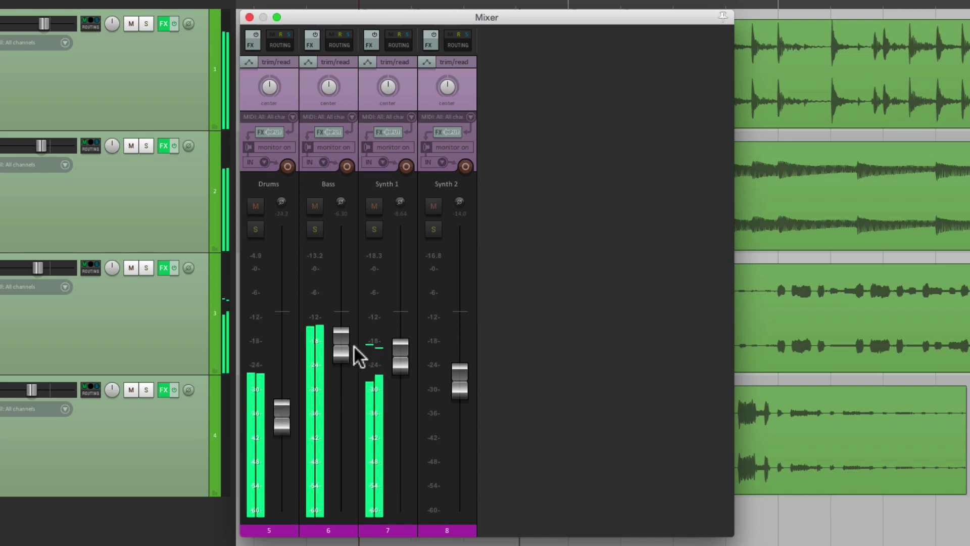
left_click_drag(341, 348, 343, 422)
left_click_drag(401, 359, 402, 423)
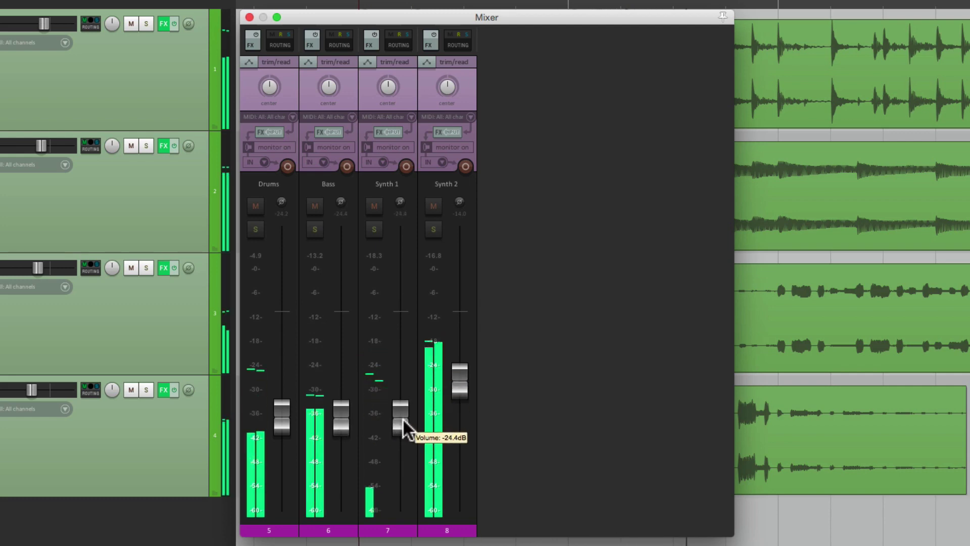
key("ctrl+z")
key("ctrl+z")
key("ctrl+z")
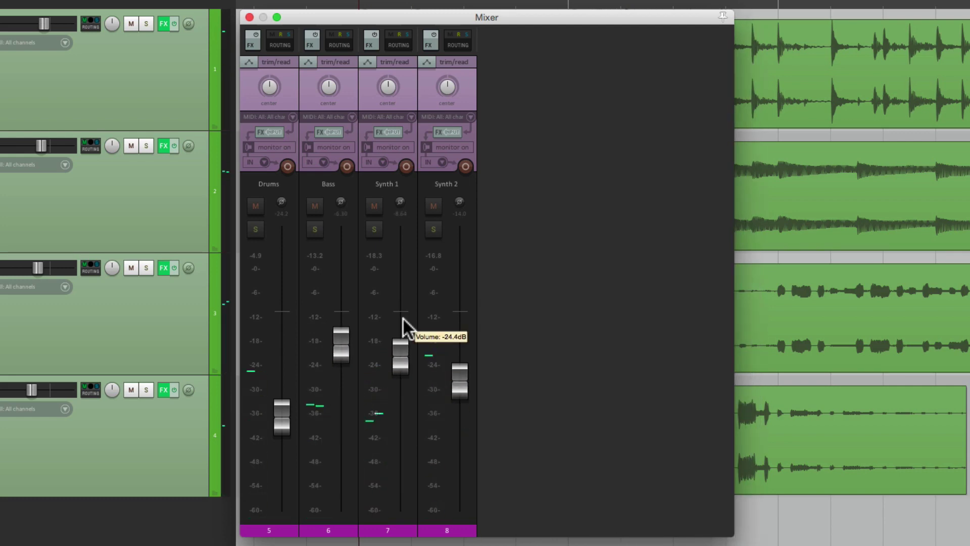
key("space")
key("alt+r")
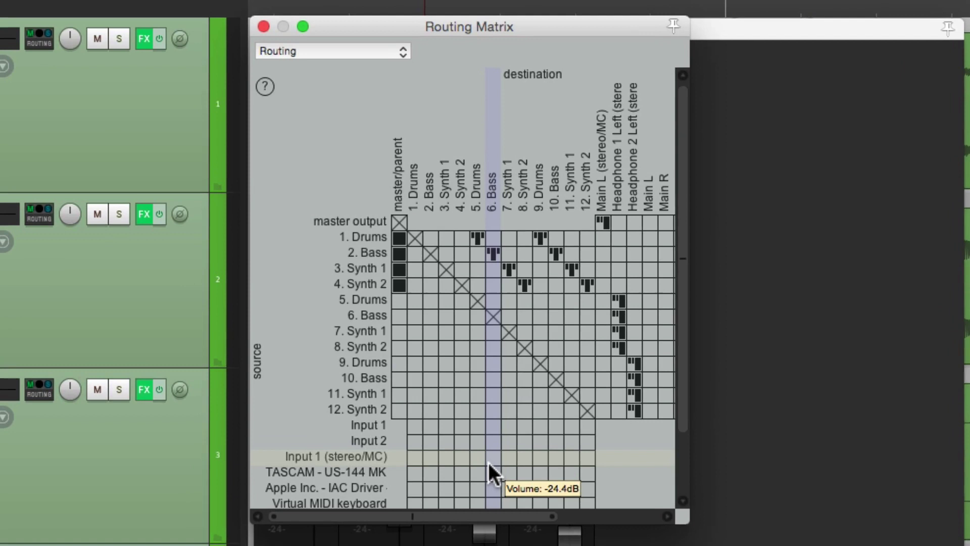
left_click(403, 243)
left_click(403, 258)
left_click(403, 275)
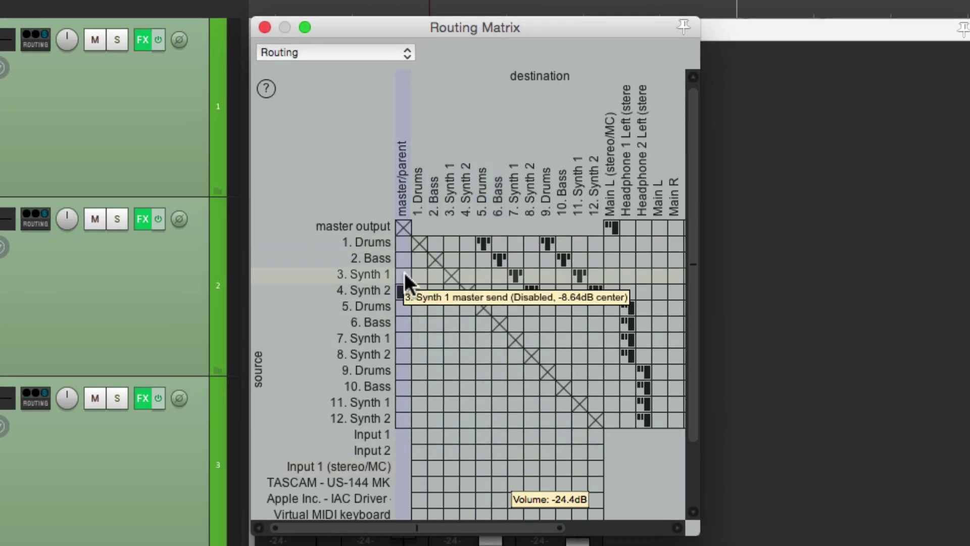
left_click(403, 291)
left_click(403, 307)
left_click(403, 322)
left_click(403, 339)
left_click(404, 354)
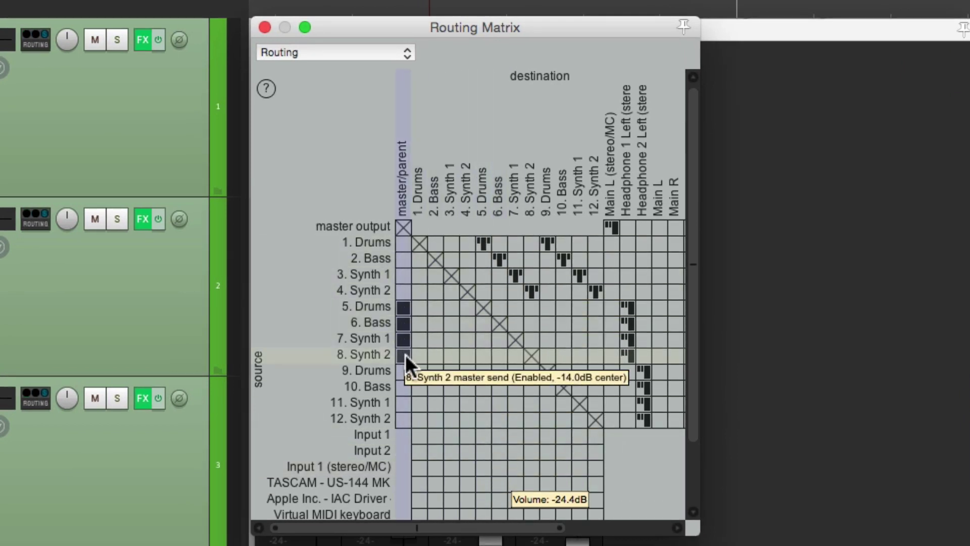
key("alt+r")
key("space")
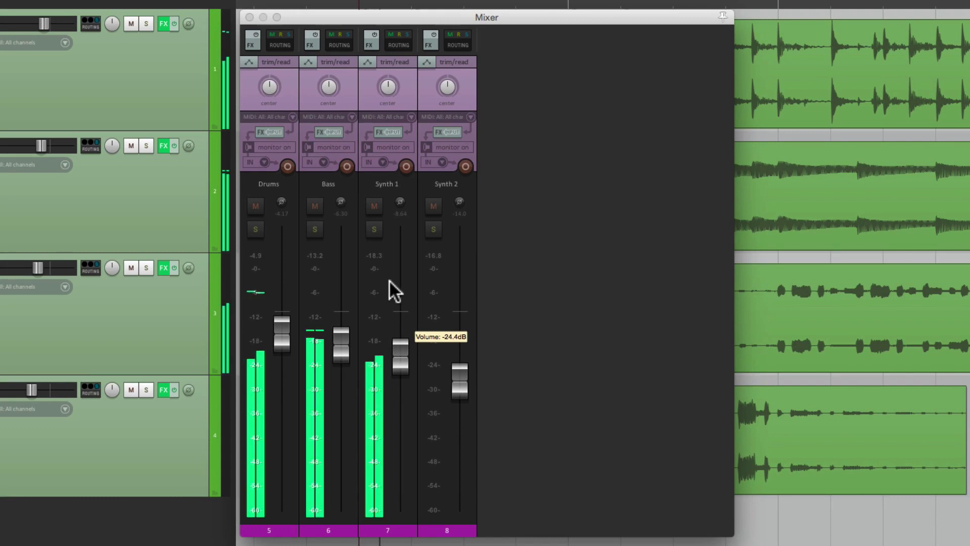
left_click_drag(294, 384, 297, 409)
left_click_drag(286, 353, 287, 434)
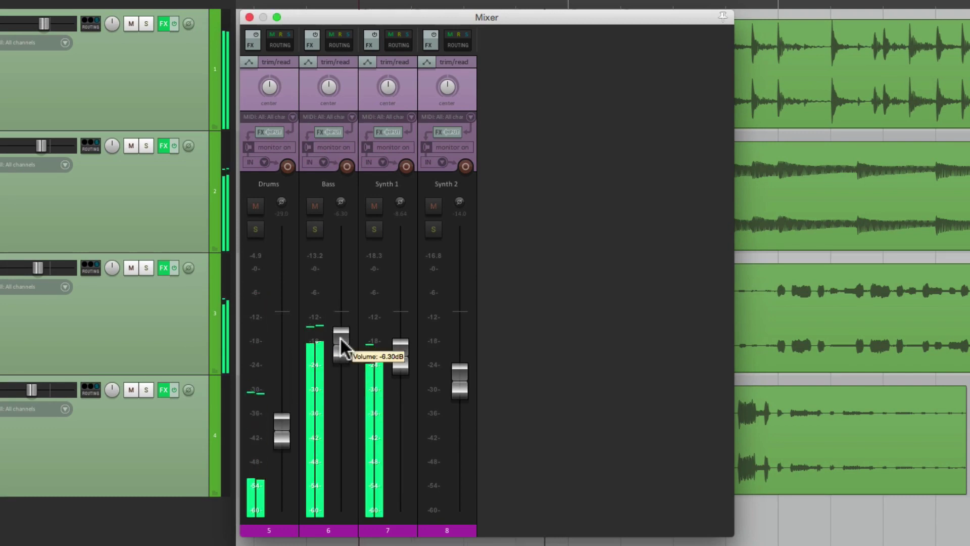
left_click_drag(340, 337, 340, 419)
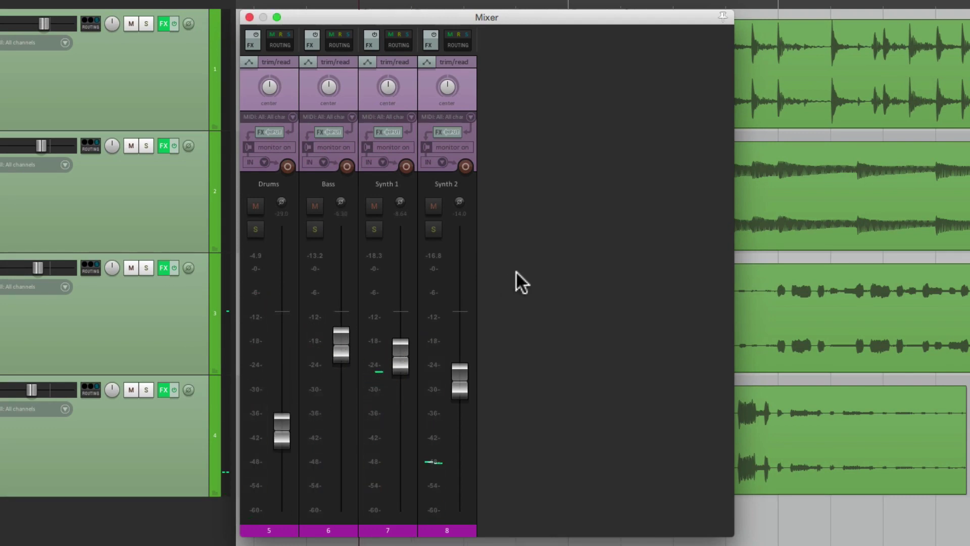
key("alt+r")
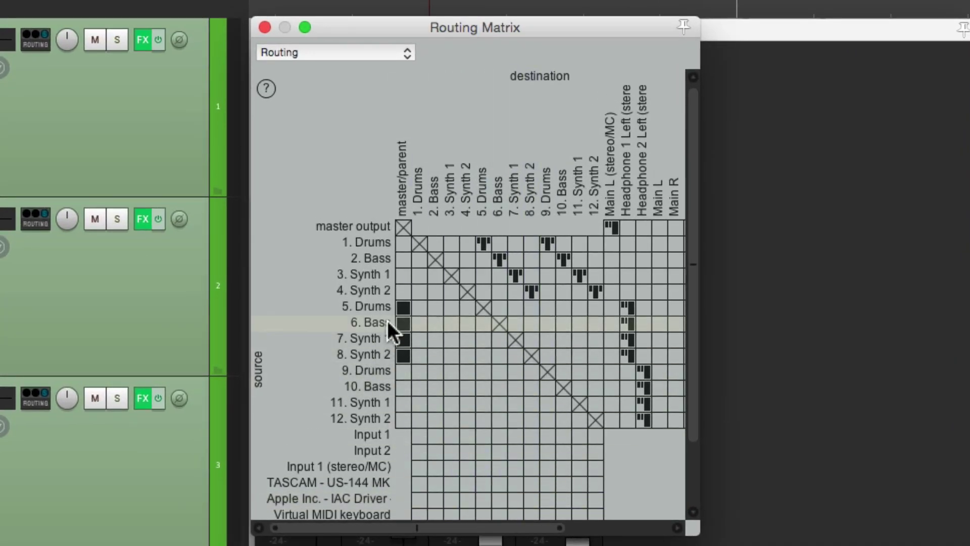
left_click_drag(372, 256, 372, 291)
left_click_drag(403, 244, 403, 291)
key("alt+r")
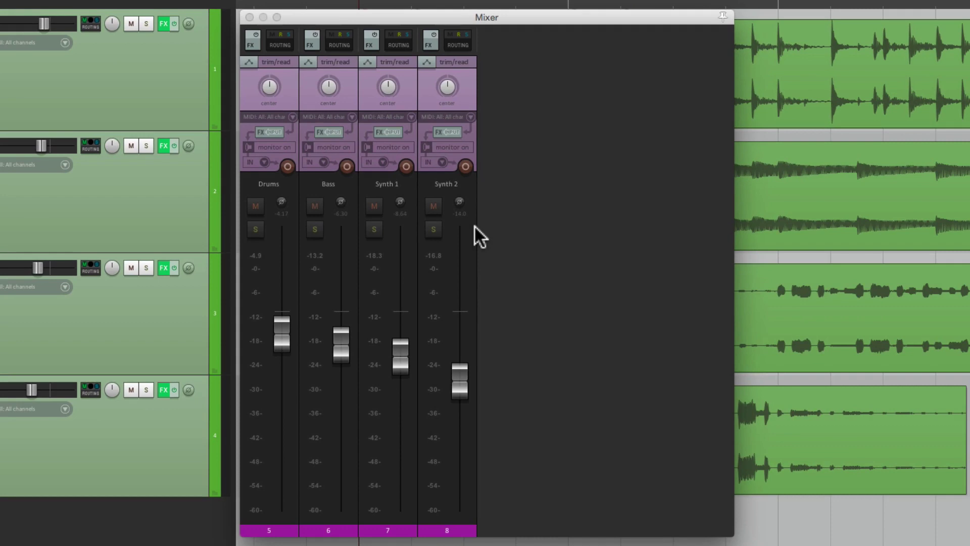
Step: Scroll the Mixer view down three notches
scroll(474, 226, "down", 4)
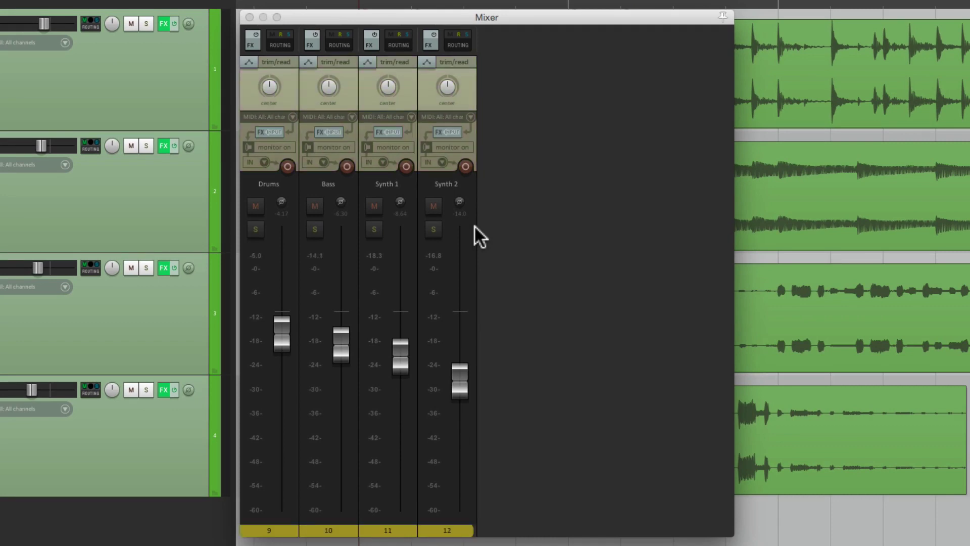